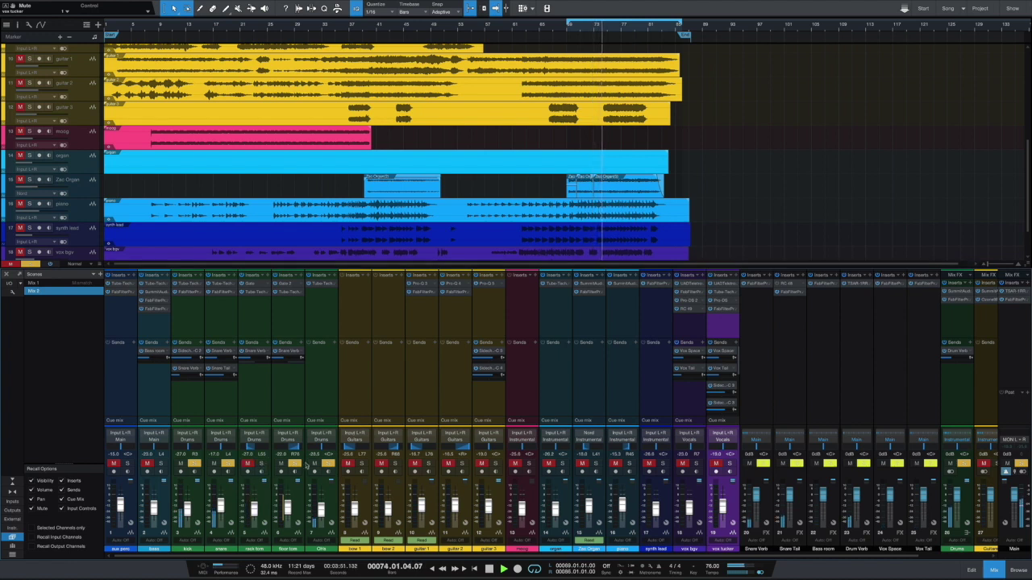
# - Audition the drum channels from kick to Otis in solo, leaving only the snare soloed
pyautogui.click(321, 465)
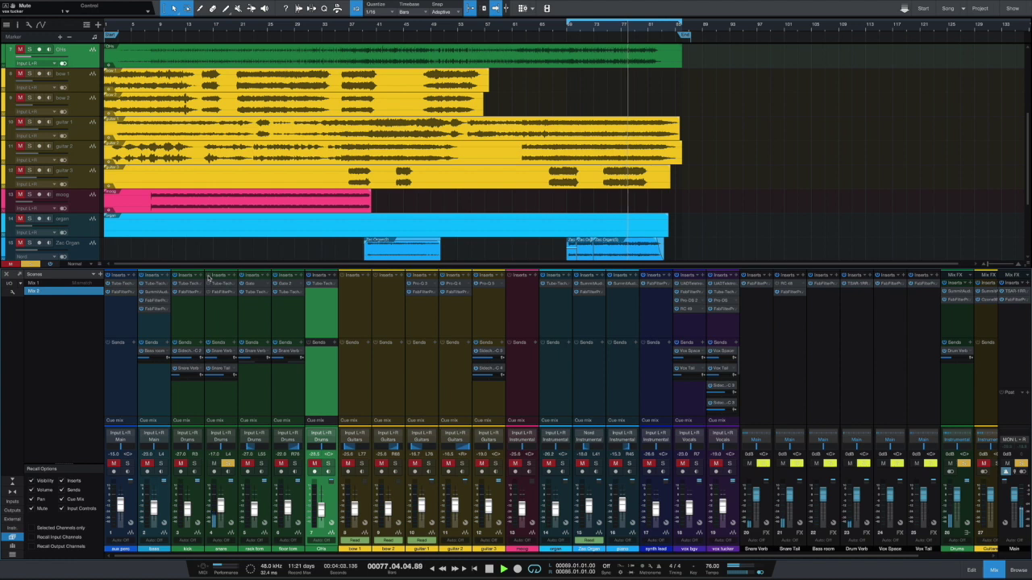
pyautogui.moveTo(182, 466); pyautogui.dragTo(327, 466)
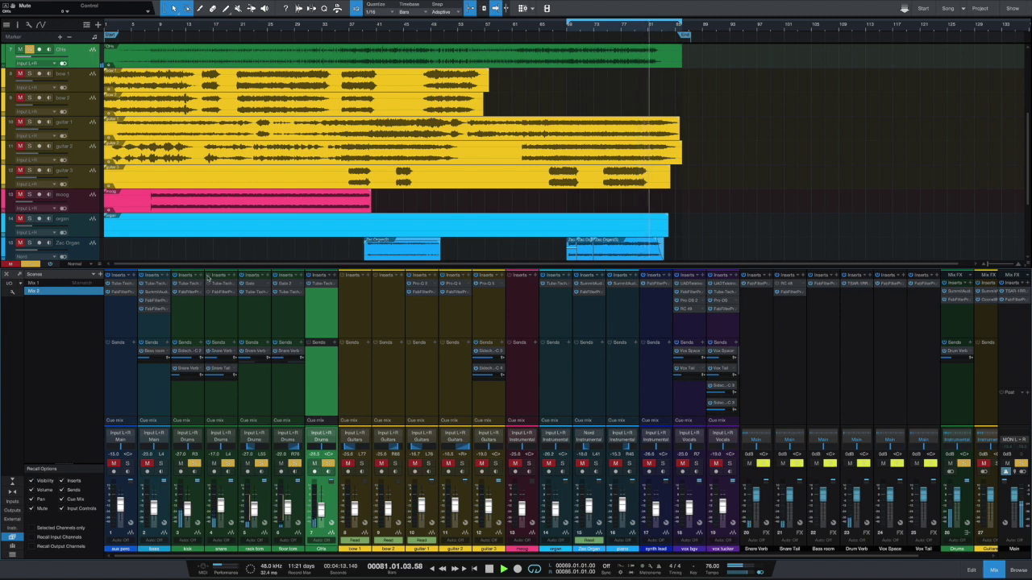
pyautogui.click(194, 465)
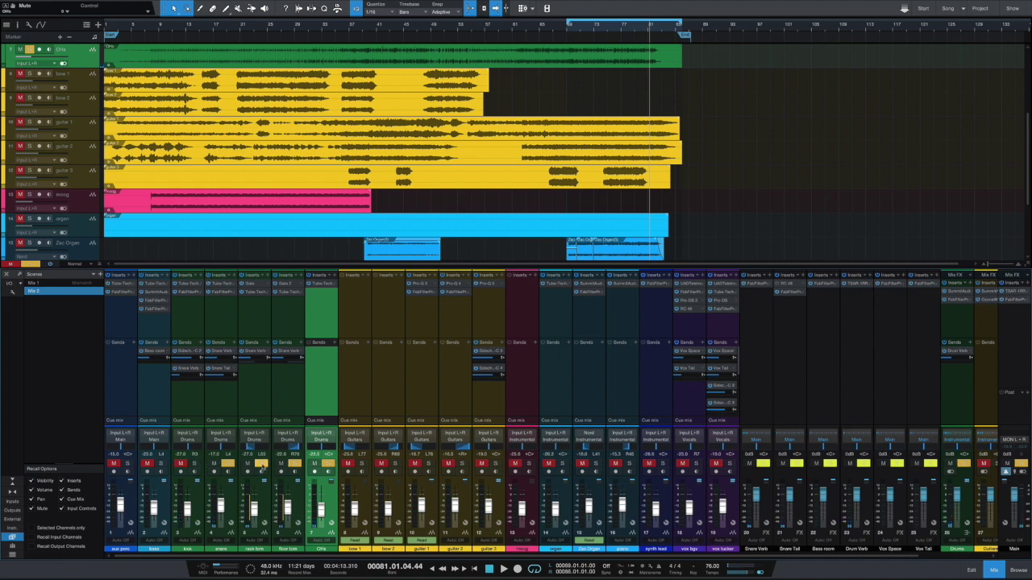
pyautogui.click(294, 464)
pyautogui.click(328, 465)
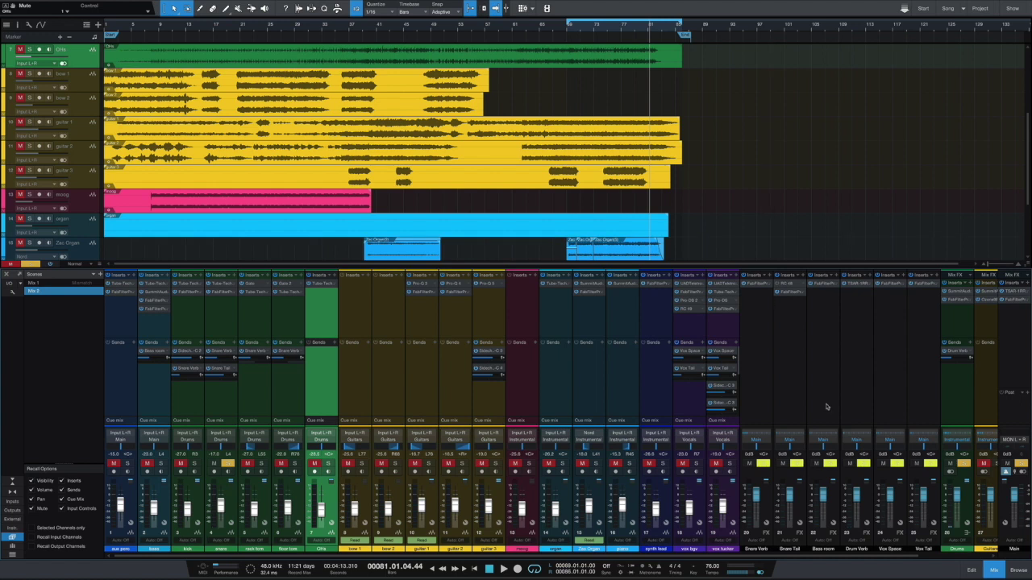
# - Start playback near bar 71 and open the snare channel's Tube-Tech Classic Channel mk II insert
pyautogui.hscroll(3, 828, 407)
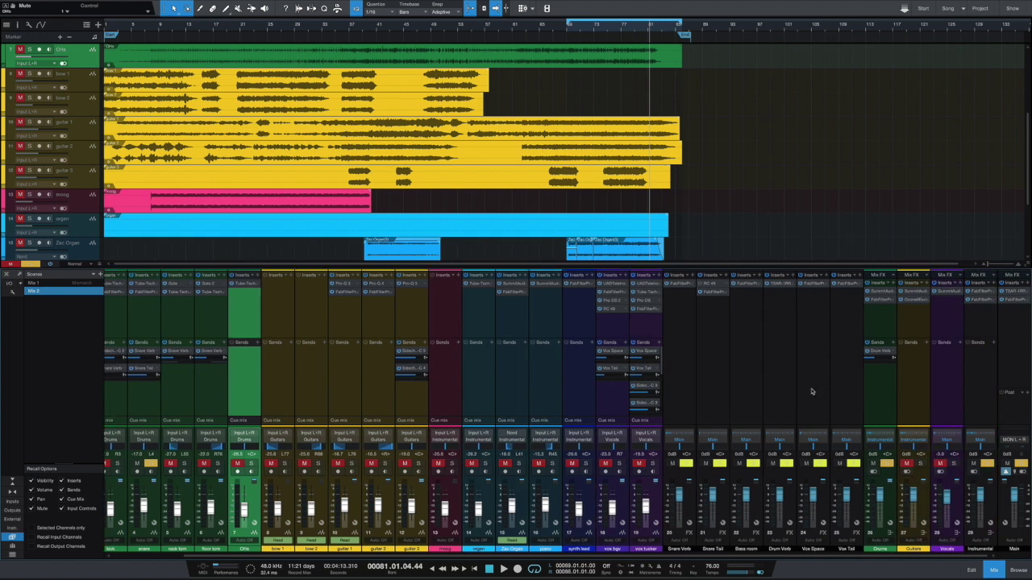
pyautogui.hscroll(-3, 811, 392)
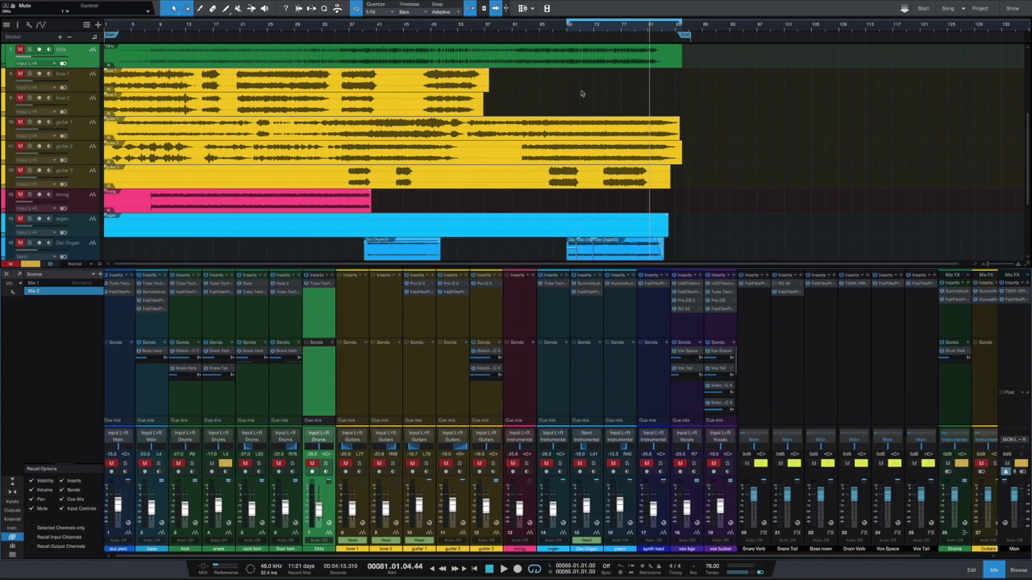
pyautogui.scroll(-2, 579, 81)
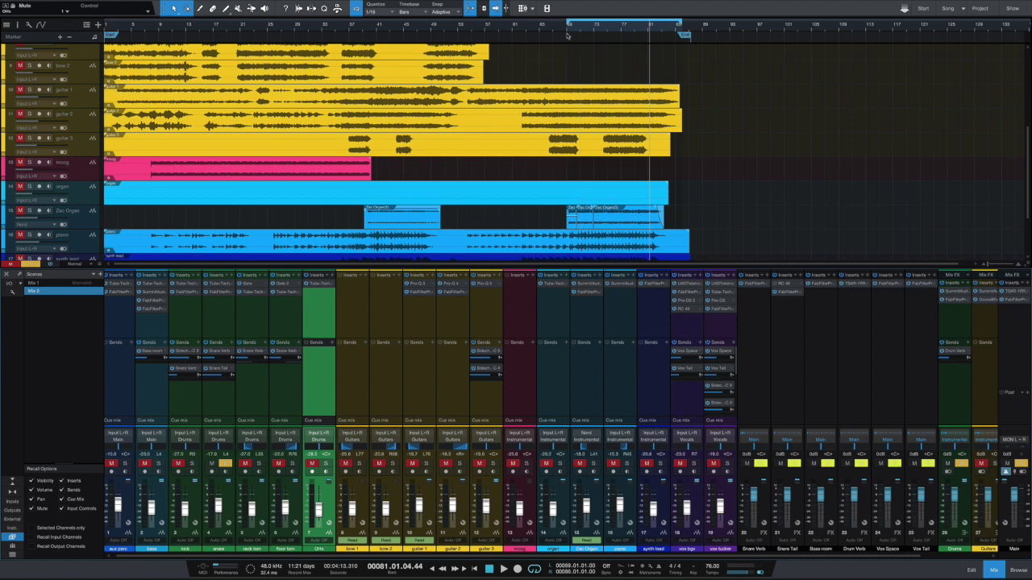
pyautogui.click(568, 33)
pyautogui.click(579, 31)
pyautogui.press('space')
pyautogui.click(219, 284)
pyautogui.moveTo(459, 179); pyautogui.dragTo(523, 174)
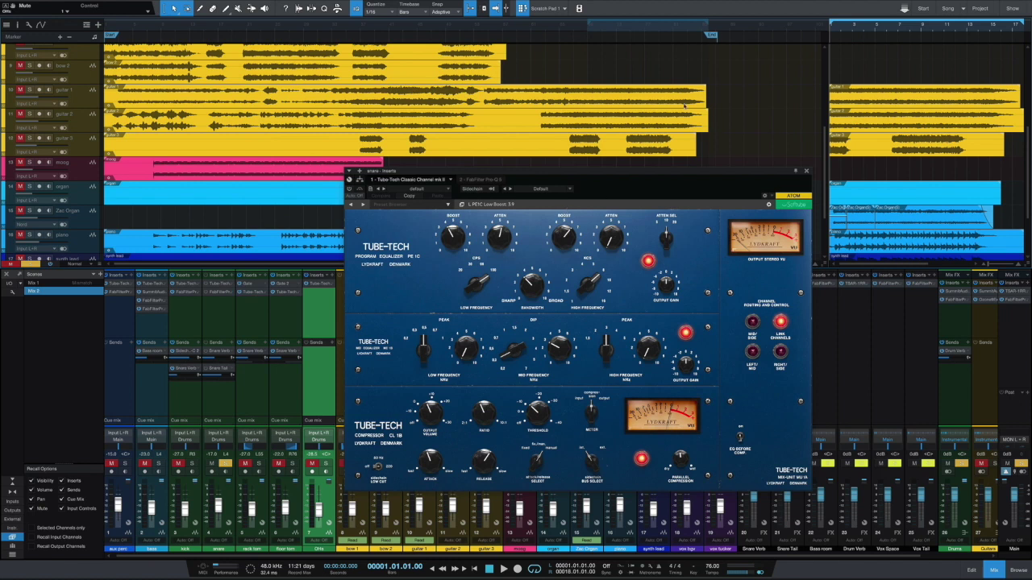
# - Hide the scratch pad and play the main arrangement from about bar 71
pyautogui.click(522, 8)
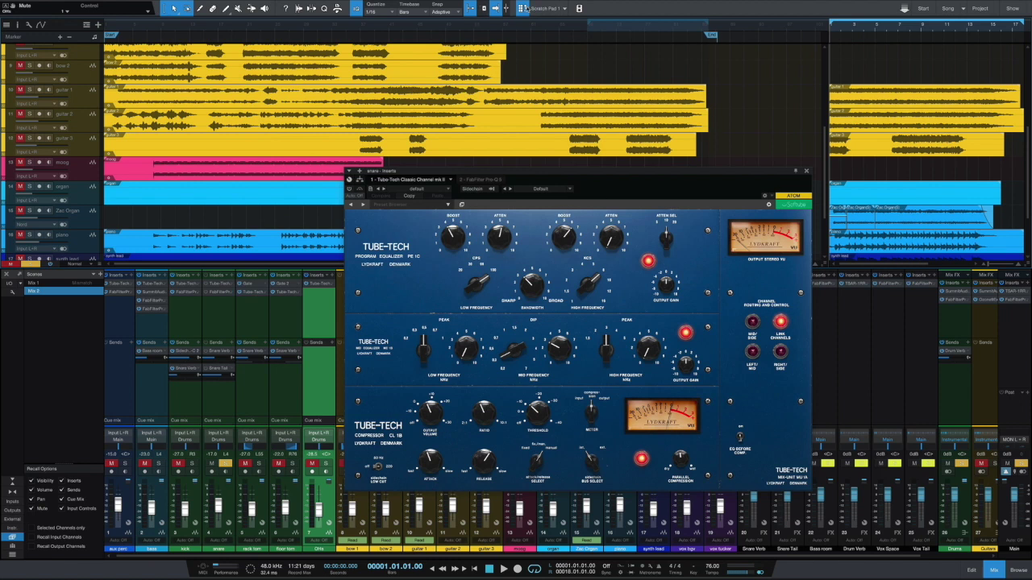
pyautogui.click(602, 30)
pyautogui.press('space')
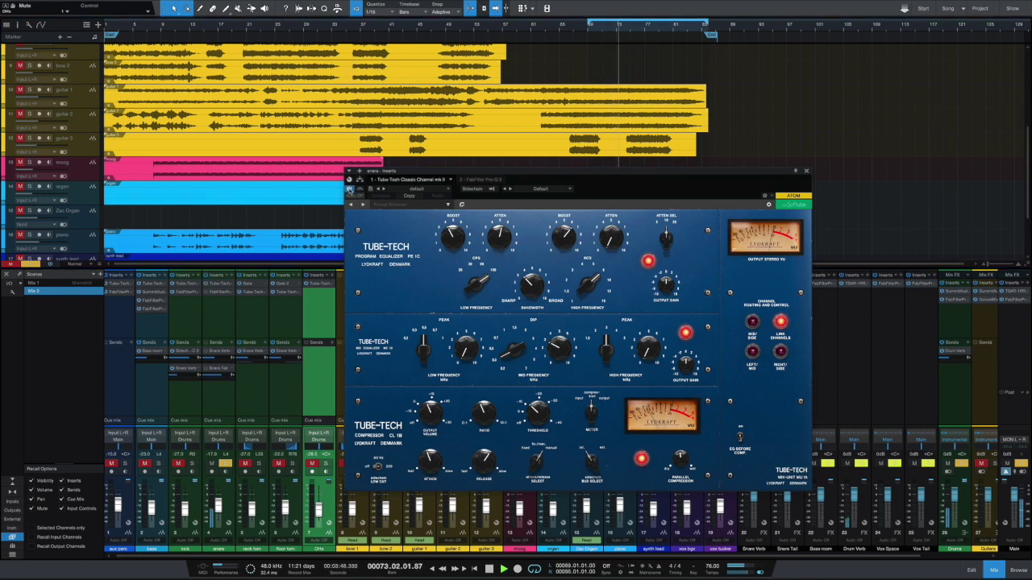
# - Bypass the PE 1C equalizer, ME 1B equalizer and CL 1B compressor sections on the snare
pyautogui.click(648, 261)
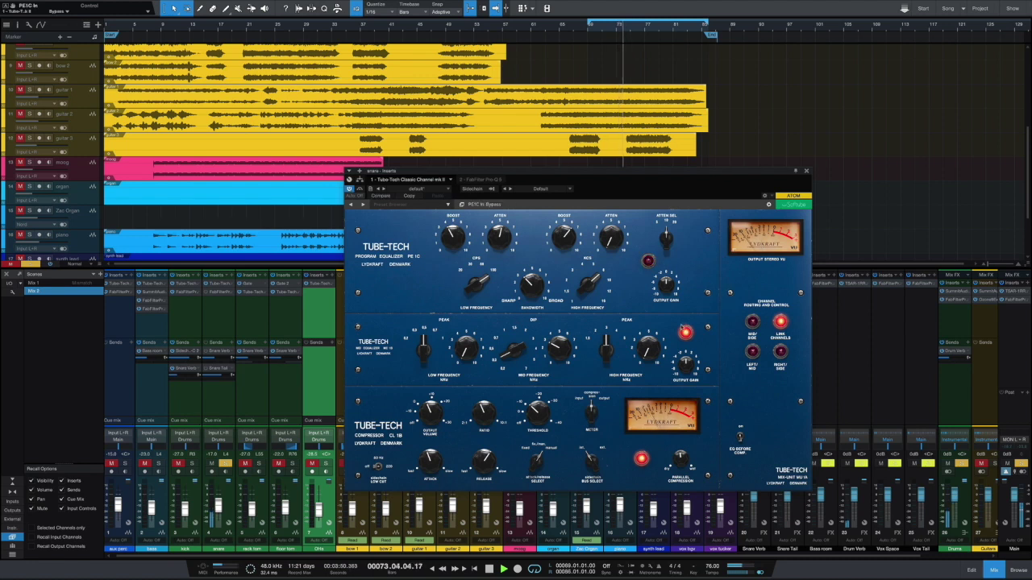
pyautogui.click(685, 332)
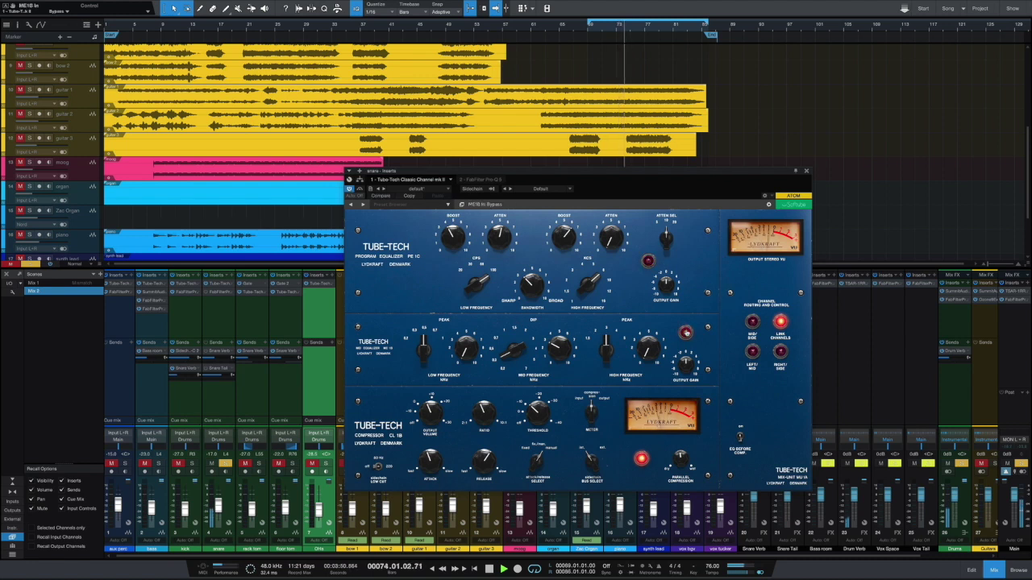
pyautogui.click(641, 458)
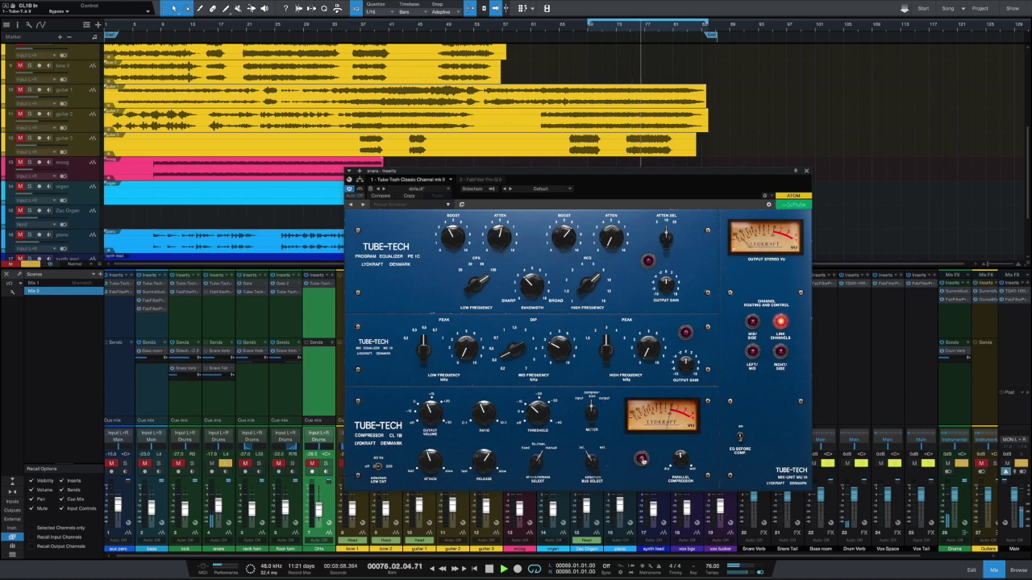
# - Compare the snare with the CL 1B compressor enabled and bypassed, replaying from bar 73 and leaving the compressor enabled
pyautogui.click(643, 459)
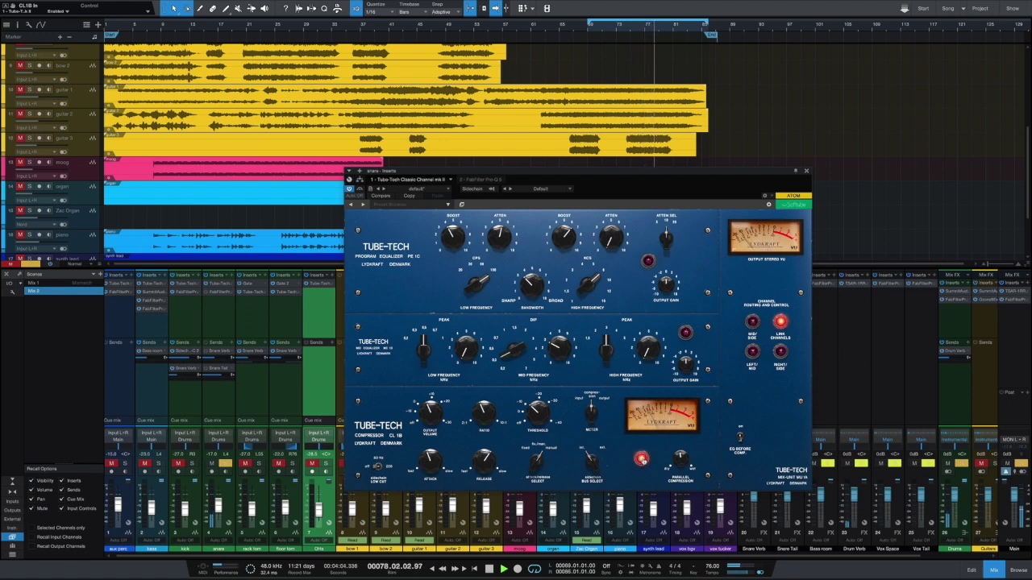
pyautogui.click(641, 459)
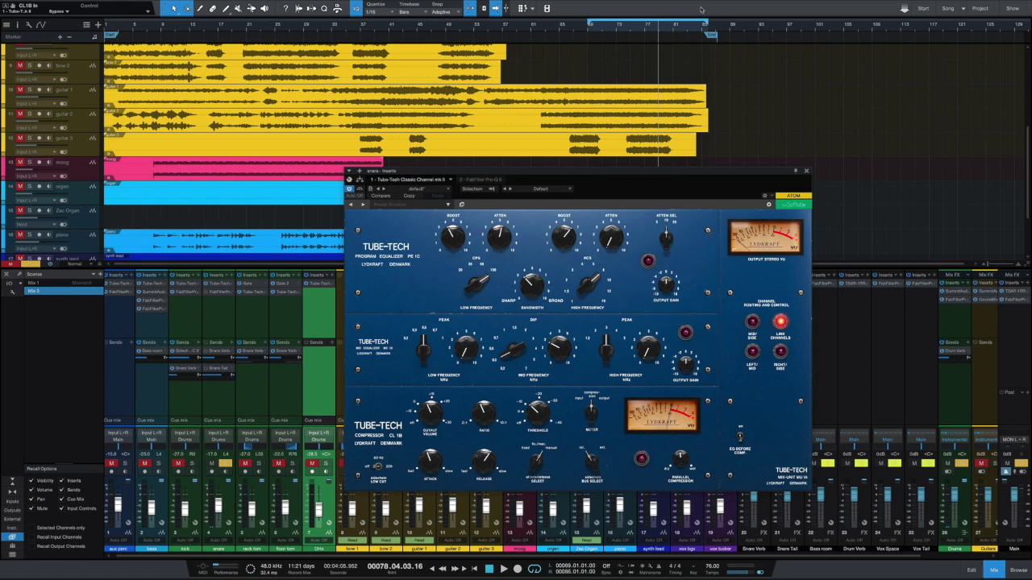
pyautogui.click(617, 26)
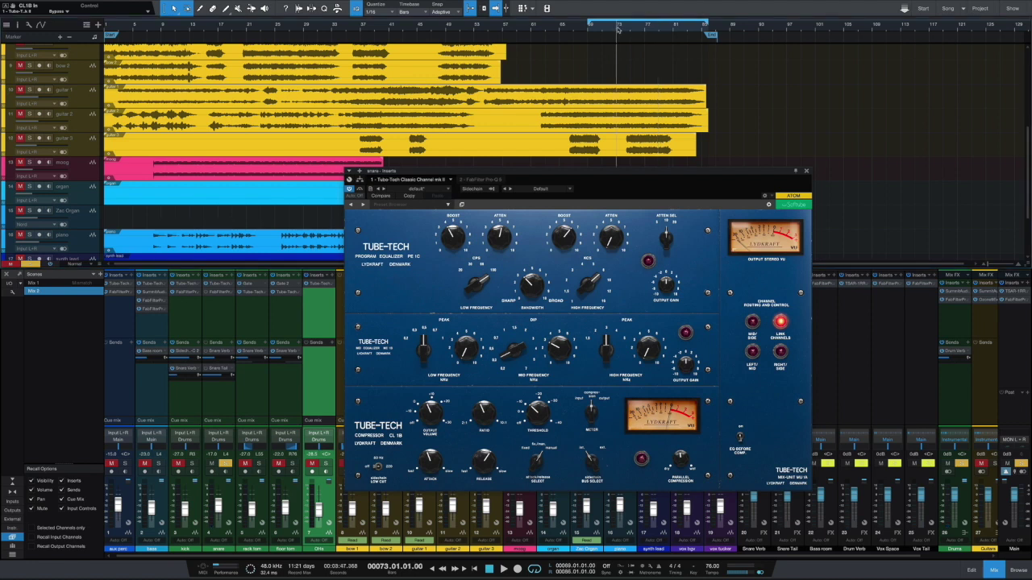
pyautogui.press('space')
pyautogui.click(642, 460)
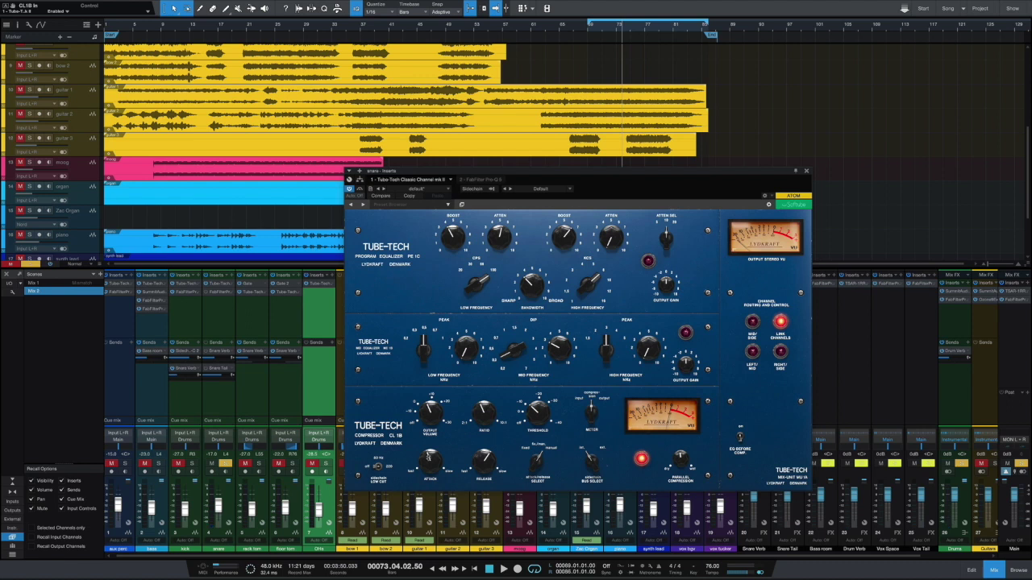
pyautogui.moveTo(486, 461); pyautogui.dragTo(488, 456)
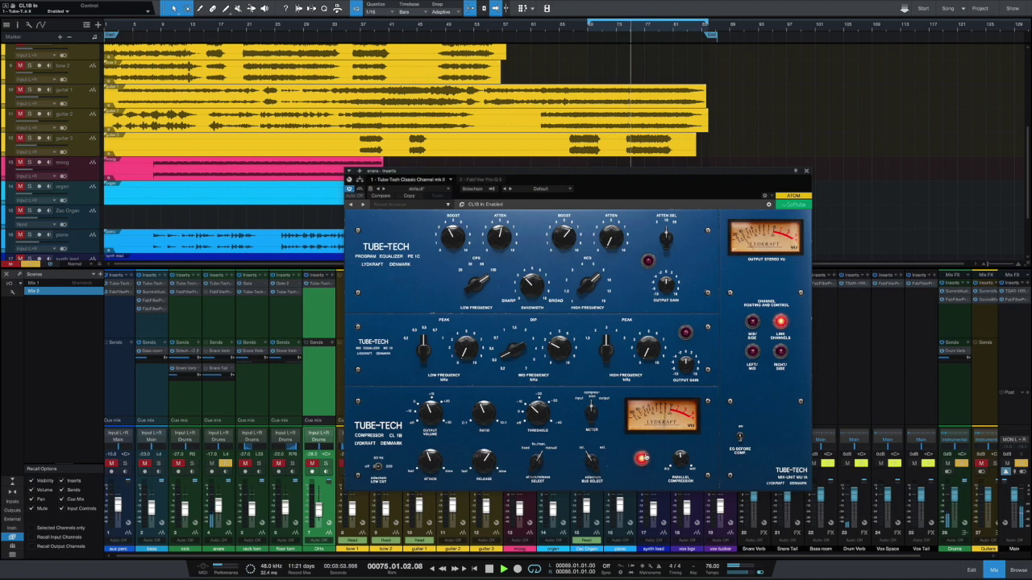
# - Compare the snare with the CL 1B bypassed and enabled again, replaying from bar 75 and ending with it enabled
pyautogui.click(642, 458)
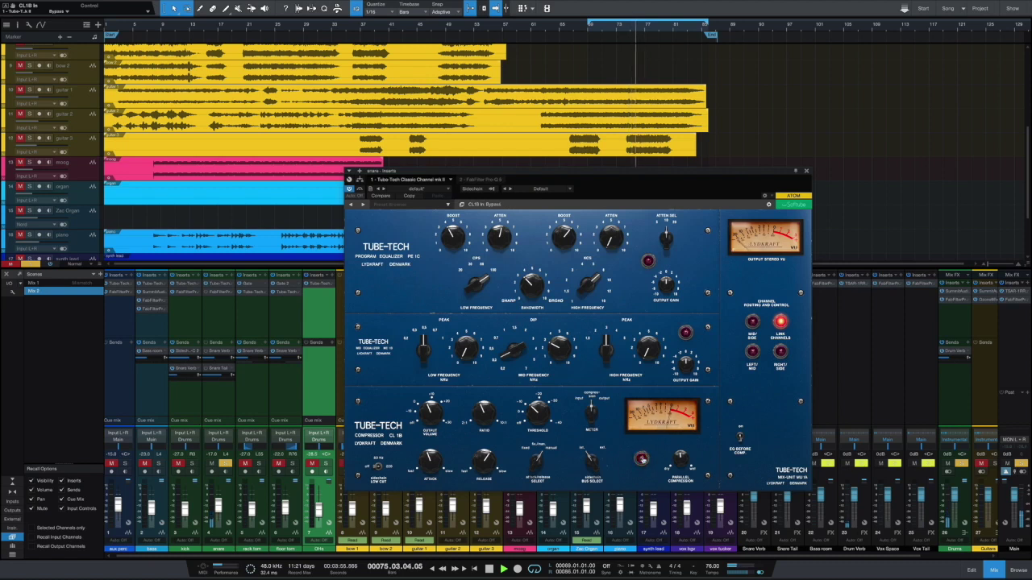
pyautogui.click(642, 458)
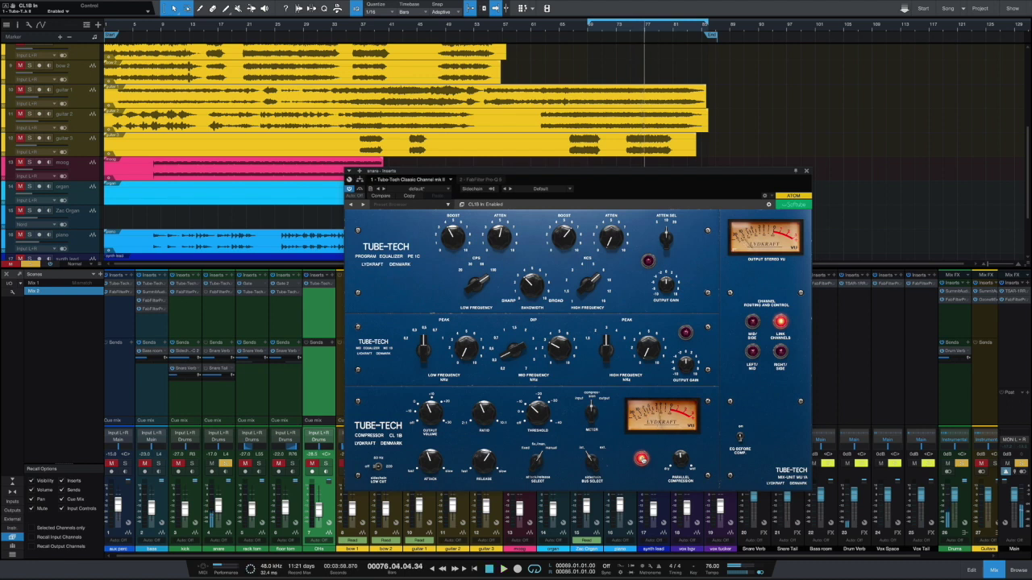
pyautogui.click(633, 33)
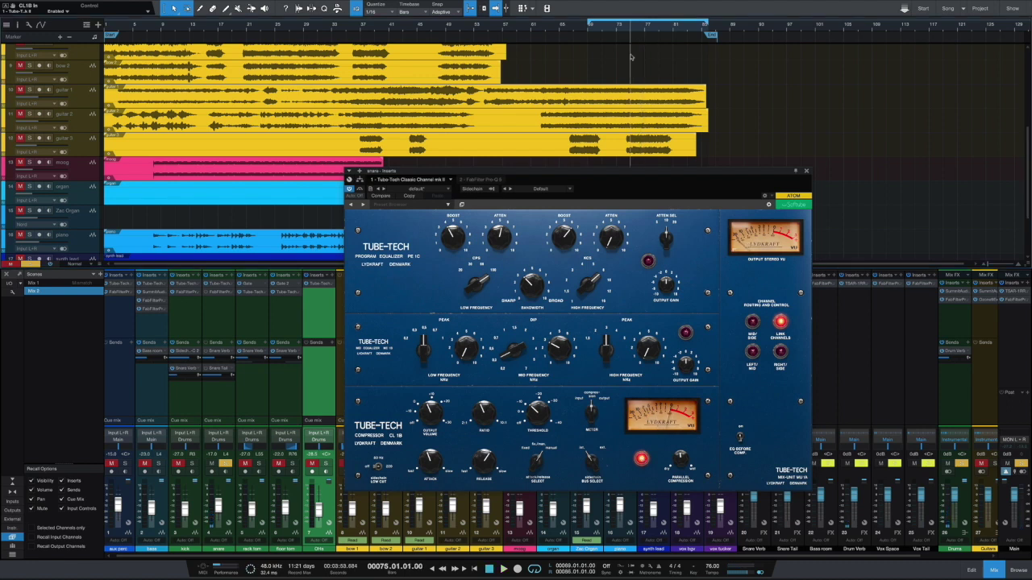
pyautogui.click(641, 458)
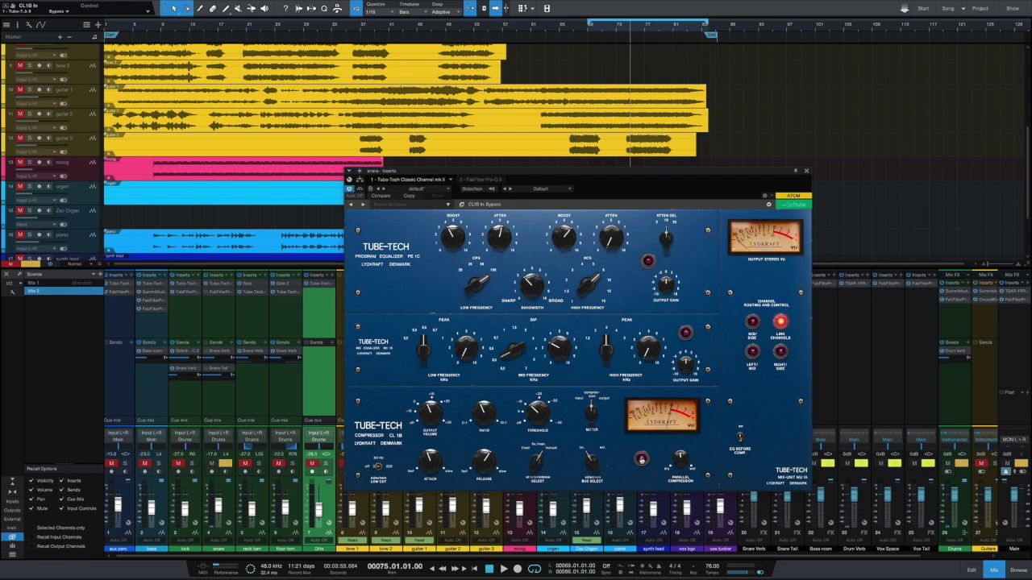
pyautogui.press('space')
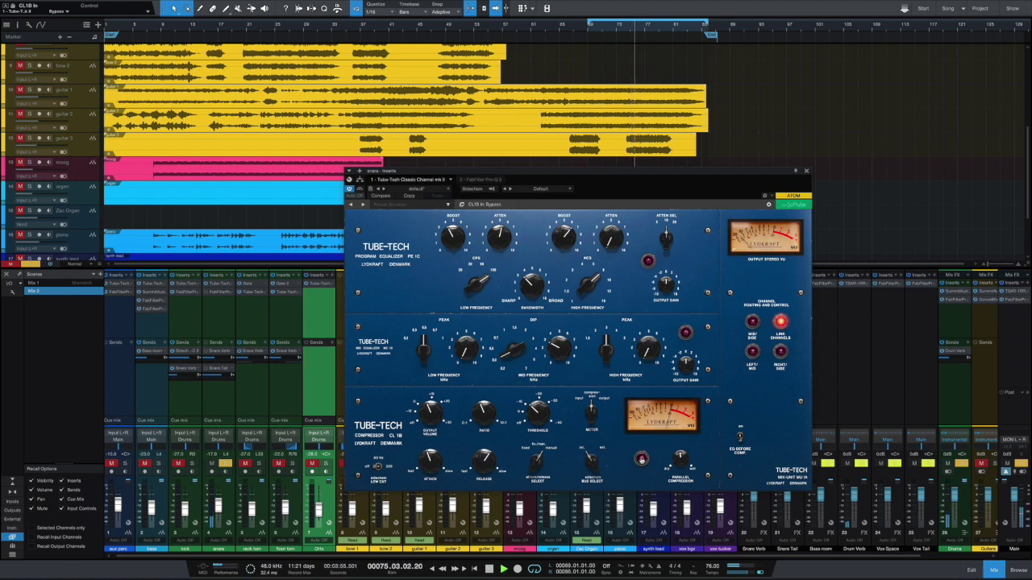
pyautogui.click(642, 458)
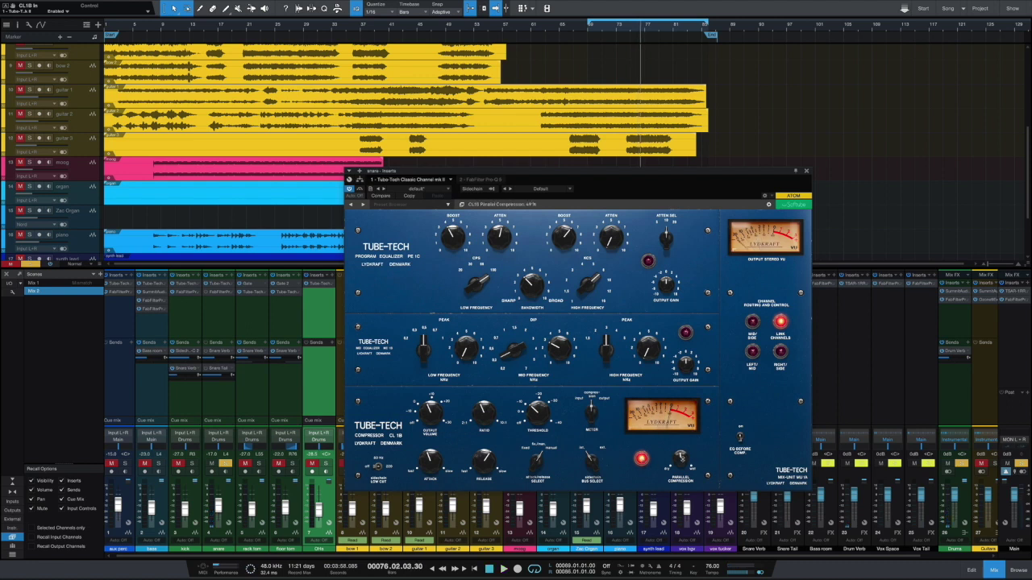
# - Sweep the CL 1B parallel compression down and up, then play the snare with it at 0%
pyautogui.moveTo(681, 458); pyautogui.dragTo(677, 537)
pyautogui.moveTo(679, 456); pyautogui.dragTo(640, 218)
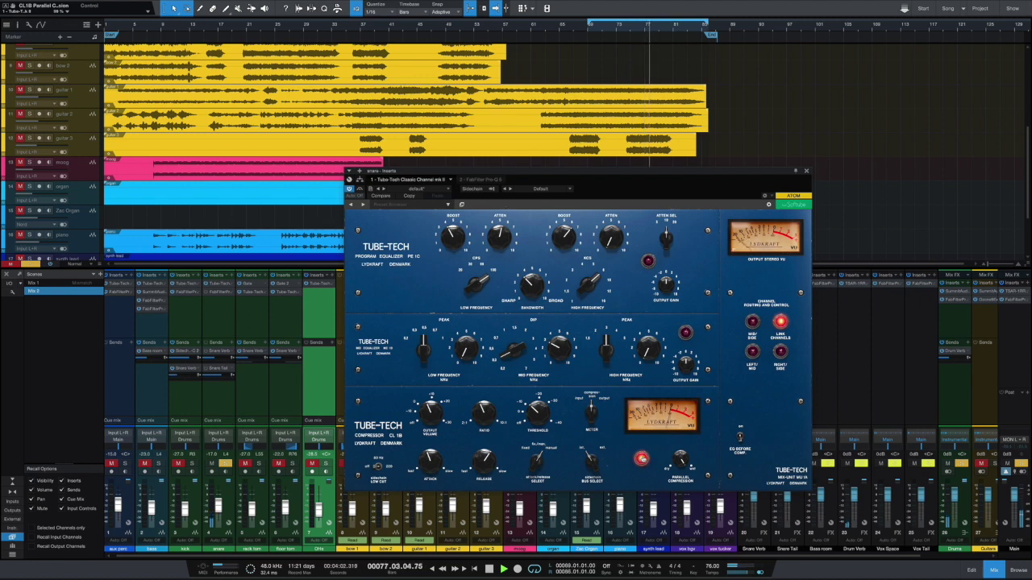
pyautogui.moveTo(681, 461)
pyautogui.press('space')
pyautogui.moveTo(681, 461); pyautogui.dragTo(680, 579)
pyautogui.press('space')
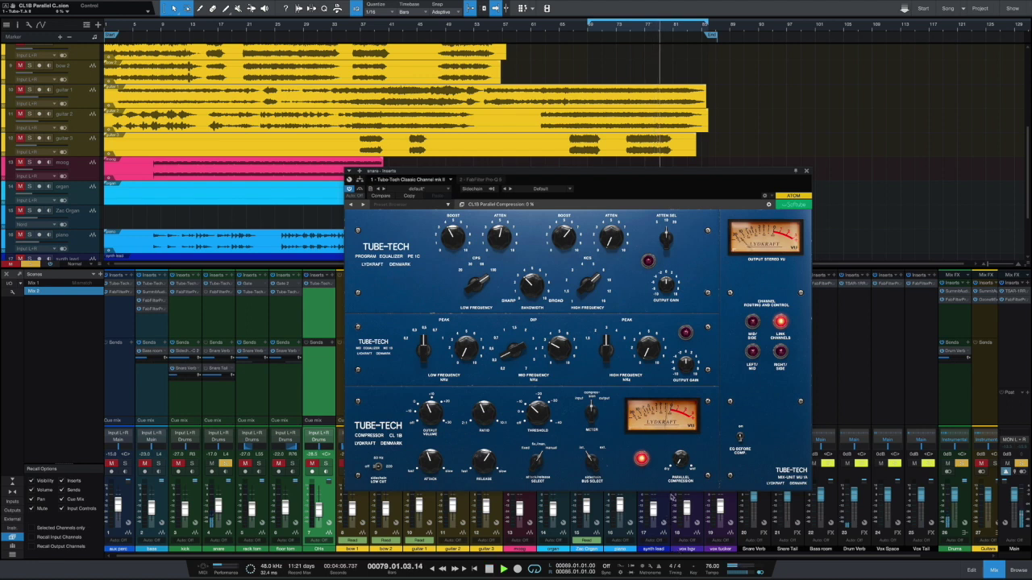
# - Audition the CL 1B parallel compression at 100%, then set it to 48%
pyautogui.moveTo(681, 463); pyautogui.dragTo(663, 250)
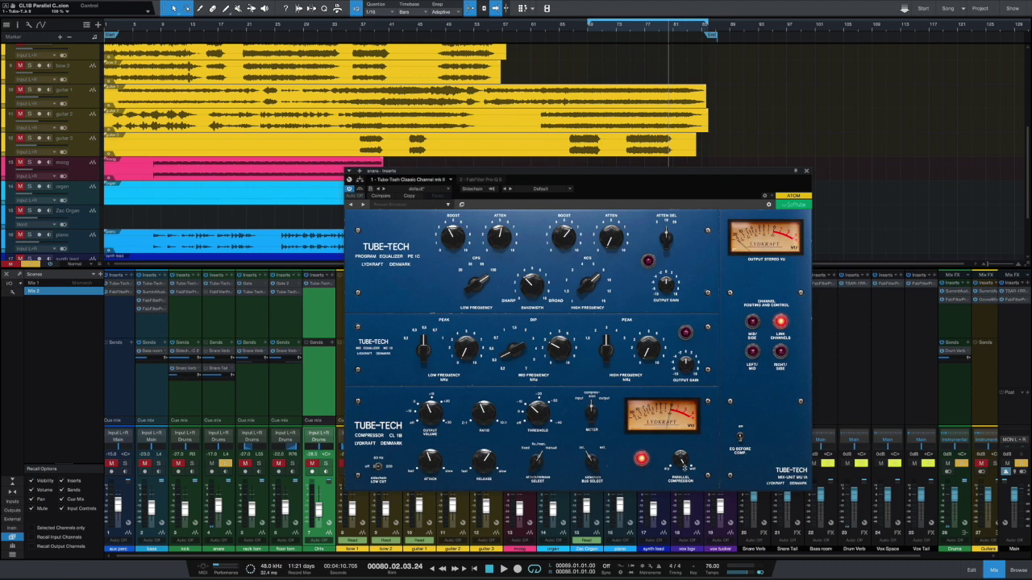
pyautogui.moveTo(681, 458); pyautogui.dragTo(685, 502)
pyautogui.moveTo(682, 460); pyautogui.dragTo(682, 416)
pyautogui.press('space')
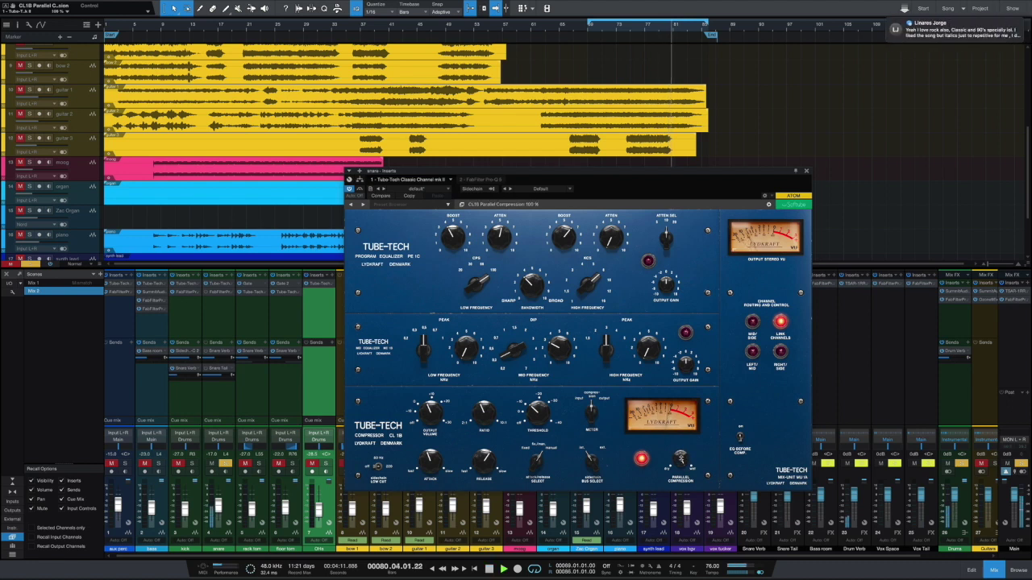
pyautogui.moveTo(682, 458); pyautogui.dragTo(684, 500)
# - Compare the snare with the PE 1C equalizer enabled and bypassed, replaying from bar 75
pyautogui.click(627, 27)
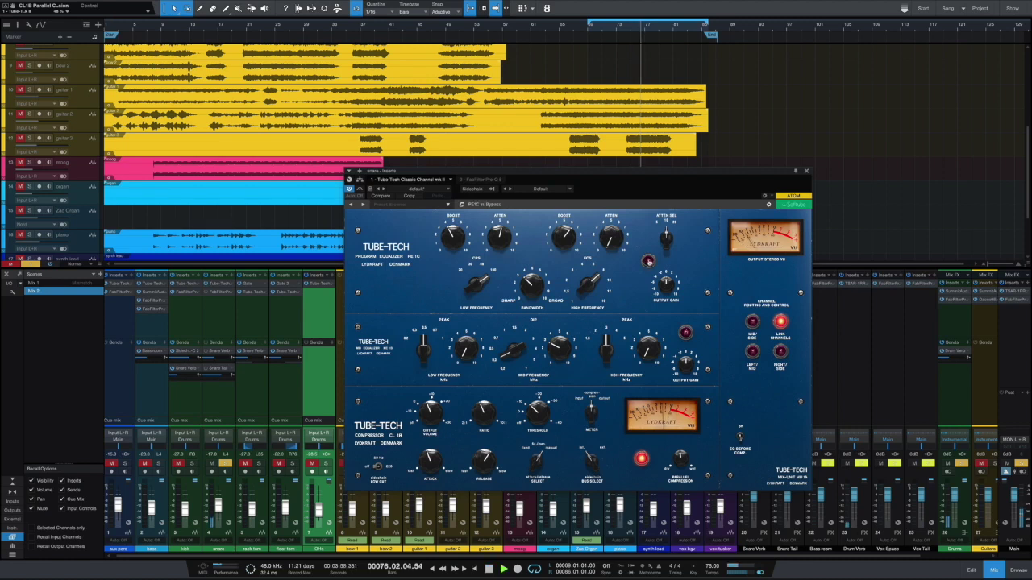
pyautogui.click(649, 261)
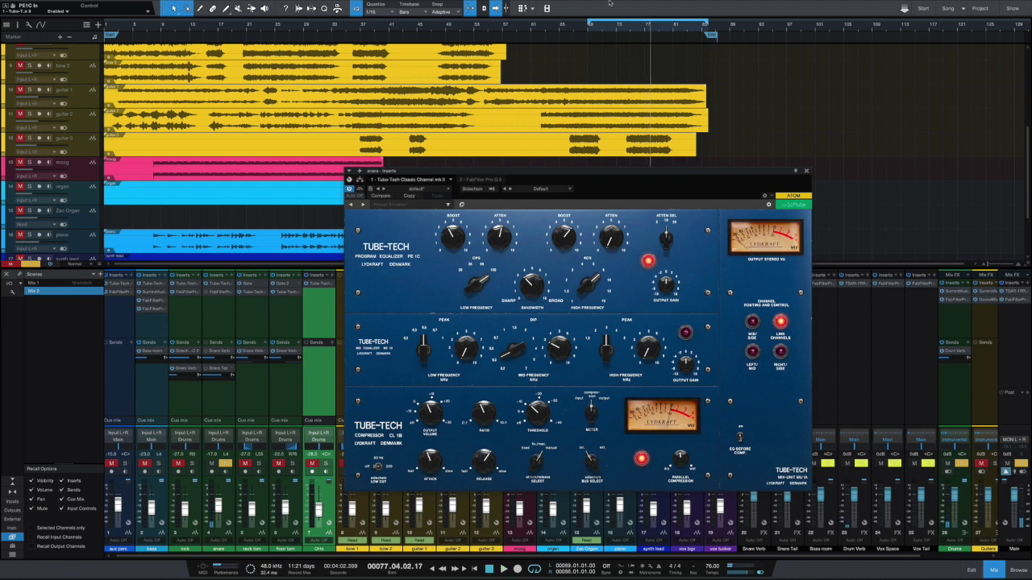
pyautogui.click(626, 30)
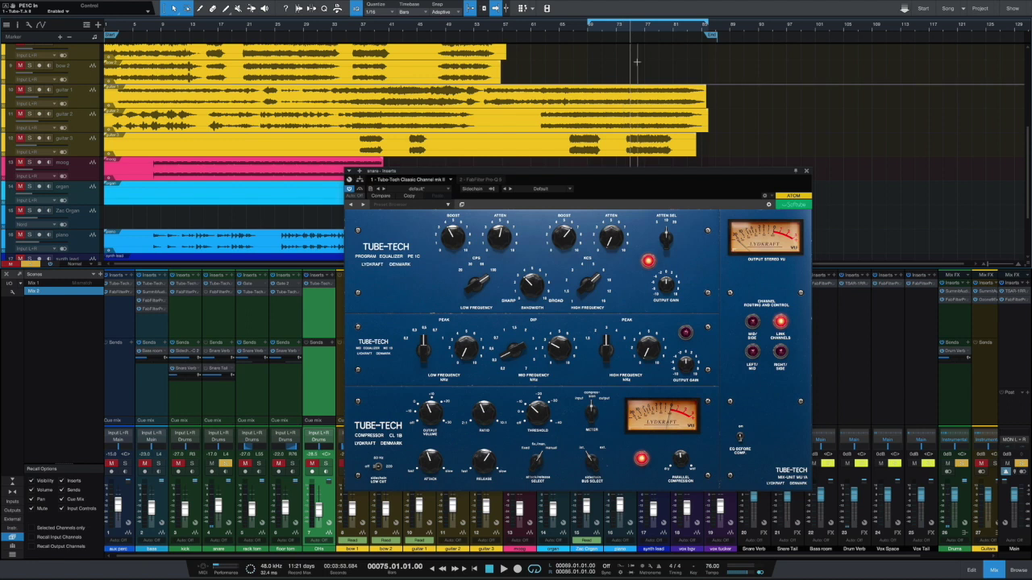
pyautogui.click(647, 261)
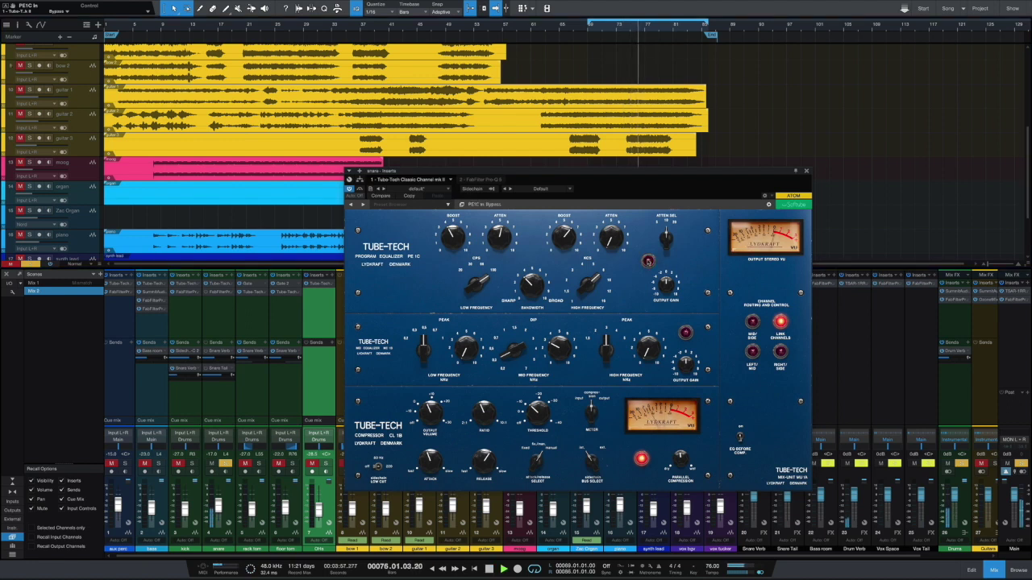
pyautogui.click(647, 261)
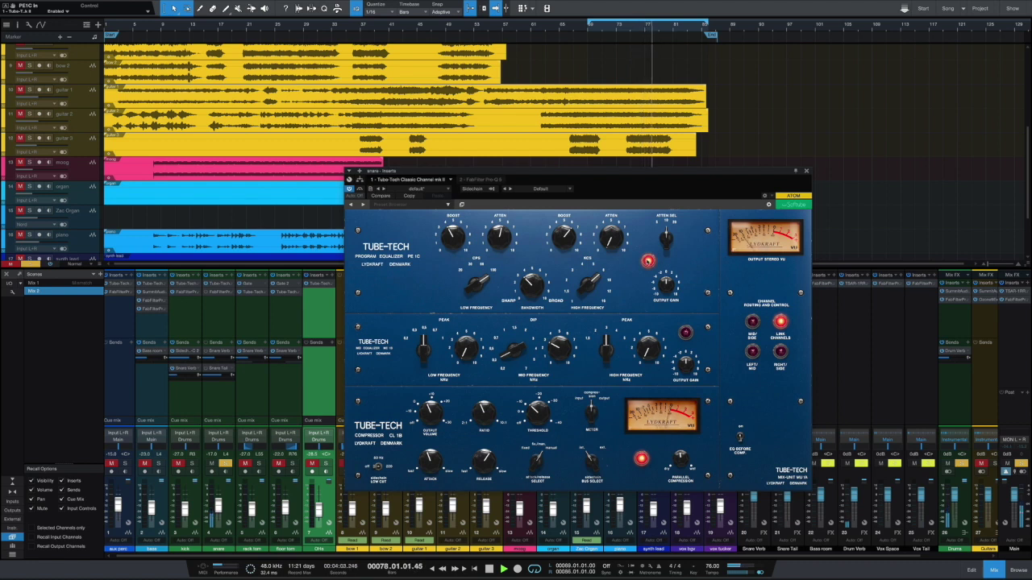
# - Enable the ME 1B equalizer section and bypass the PE 1C section during playback
pyautogui.click(686, 333)
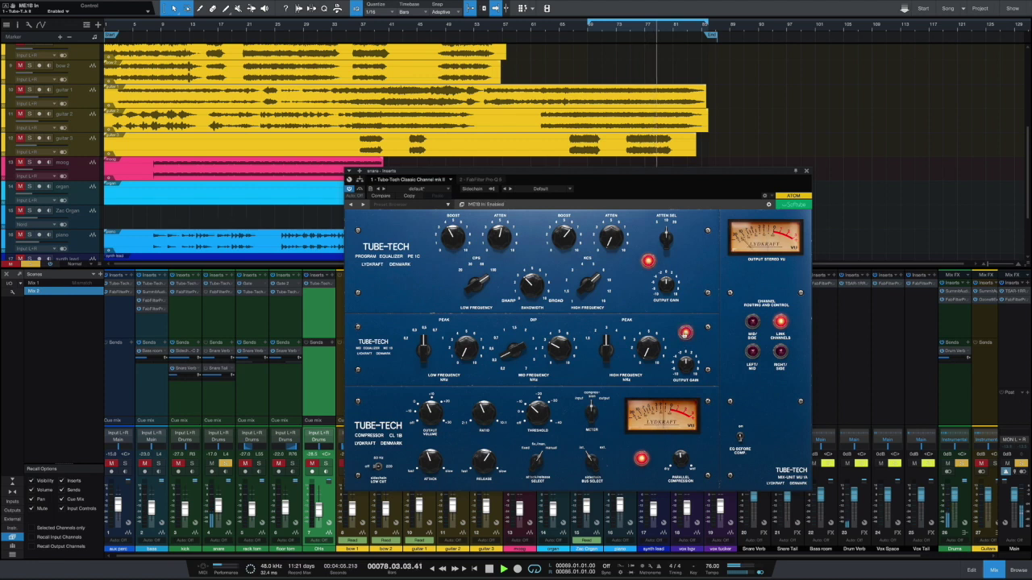
pyautogui.click(647, 260)
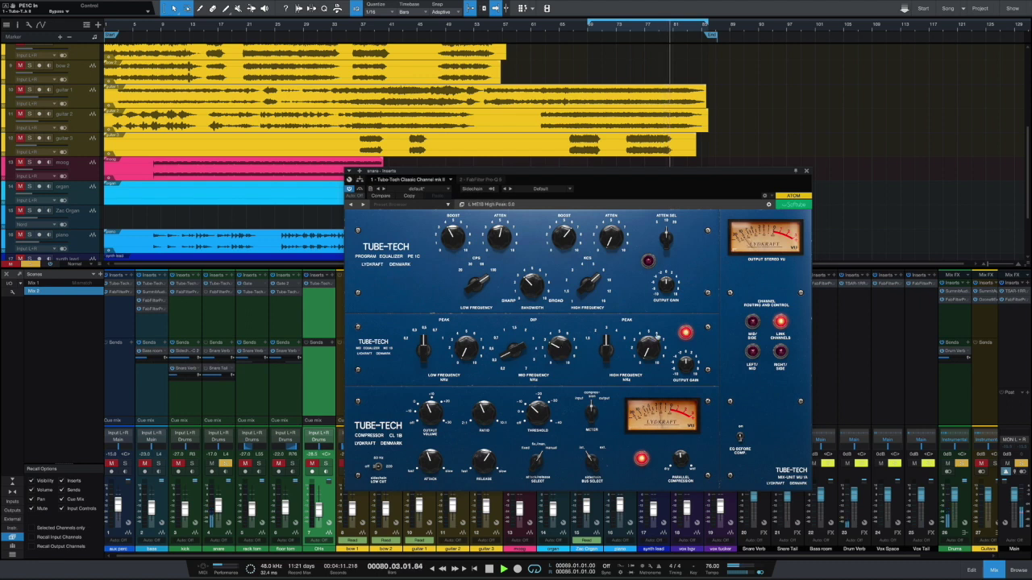
# - Toggle the ME 1B section off and on, then enable the PE 1C section and bypass the CL 1B compressor
pyautogui.click(686, 334)
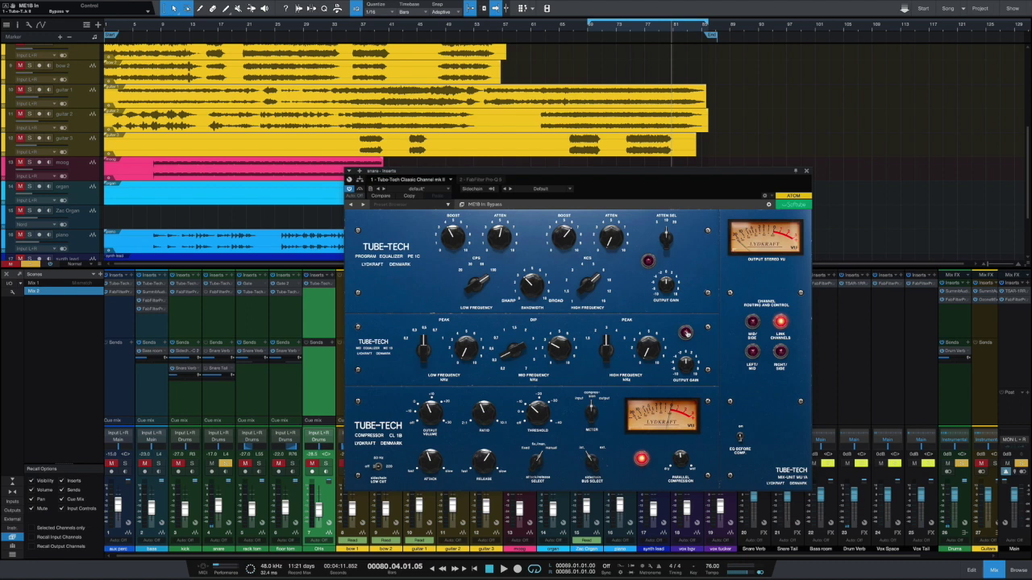
pyautogui.click(687, 334)
pyautogui.click(647, 262)
pyautogui.click(641, 459)
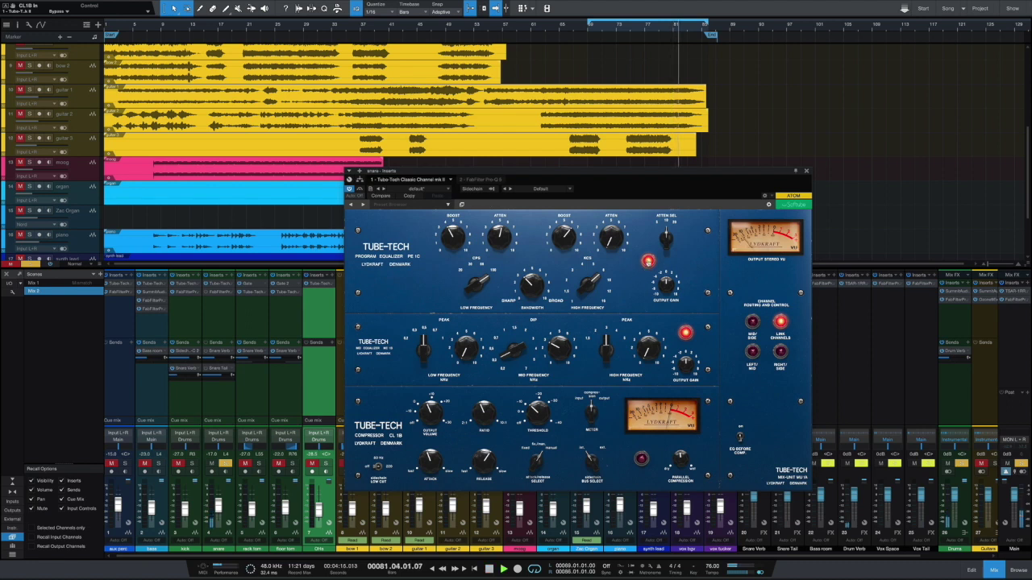
# - Compare the snare with the PE 1C and ME 1B equalizer sections both bypassed and both enabled
pyautogui.click(647, 260)
pyautogui.click(685, 332)
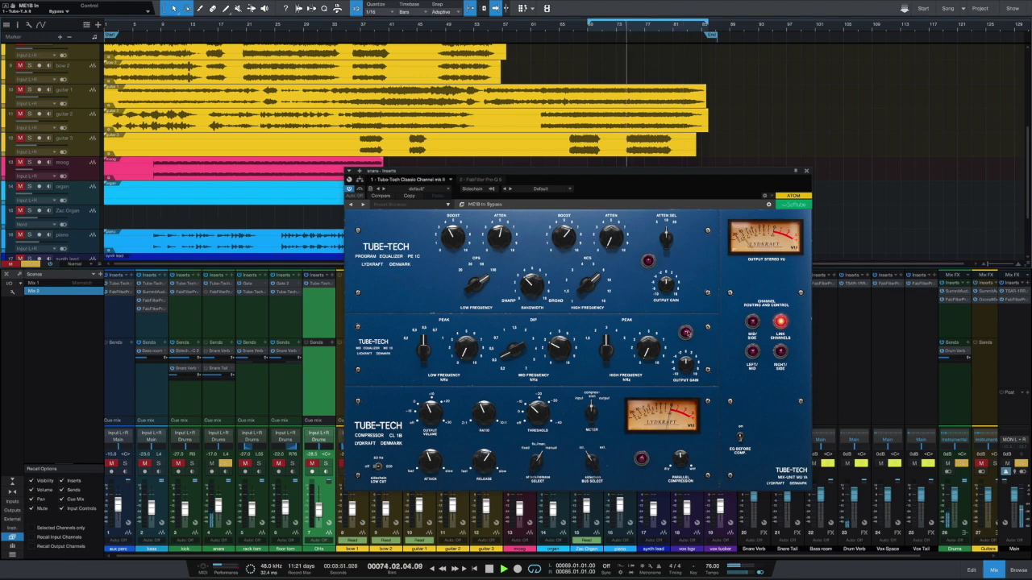
pyautogui.click(685, 332)
pyautogui.click(647, 260)
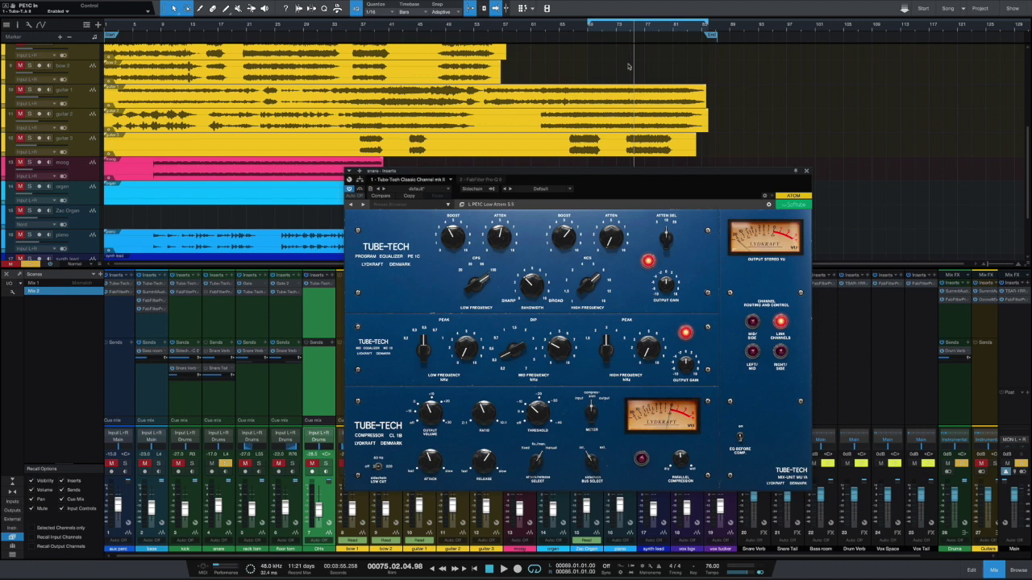
# - Play the snare from bar 76 and bypass the ME 1B section, leaving only the PE 1C enabled
pyautogui.click(627, 31)
pyautogui.click(636, 30)
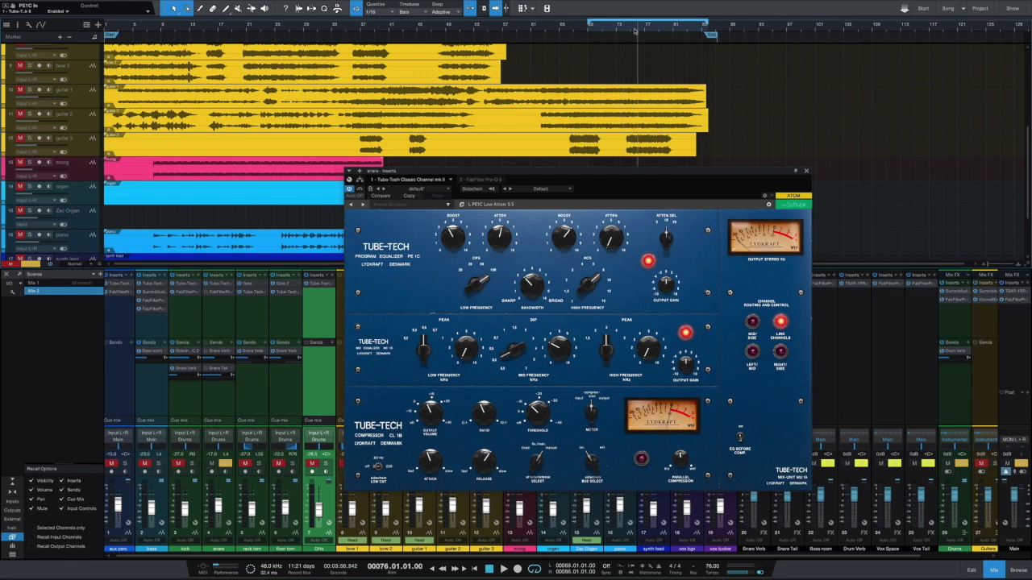
pyautogui.press('space')
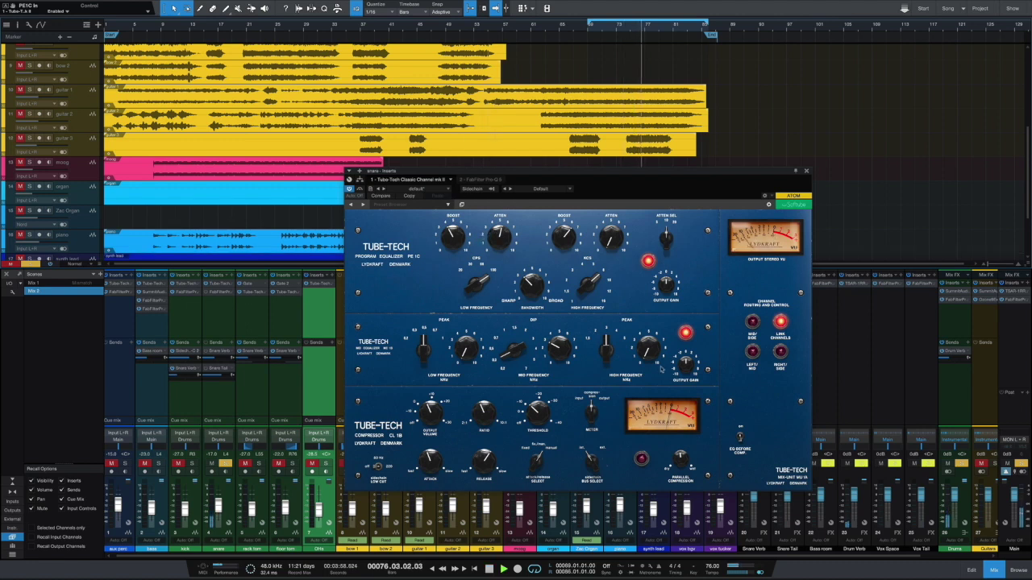
pyautogui.click(685, 332)
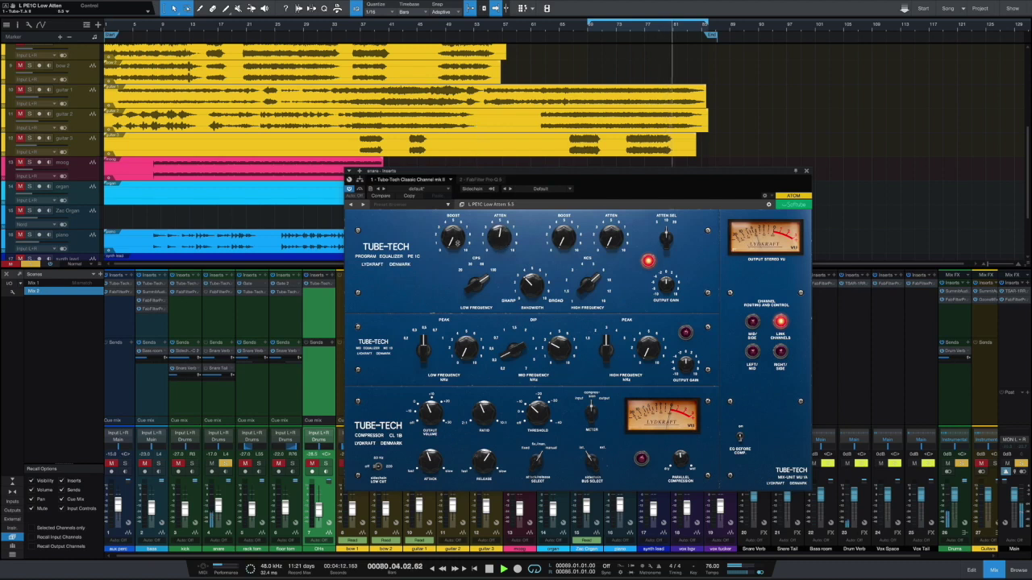
# - Set the PE 1C low-frequency boost to 5.5 and its attenuation to 5.1, replaying the snare from bar 75
pyautogui.moveTo(451, 243); pyautogui.dragTo(441, 192)
pyautogui.press('space')
pyautogui.moveTo(457, 232); pyautogui.dragTo(457, 242)
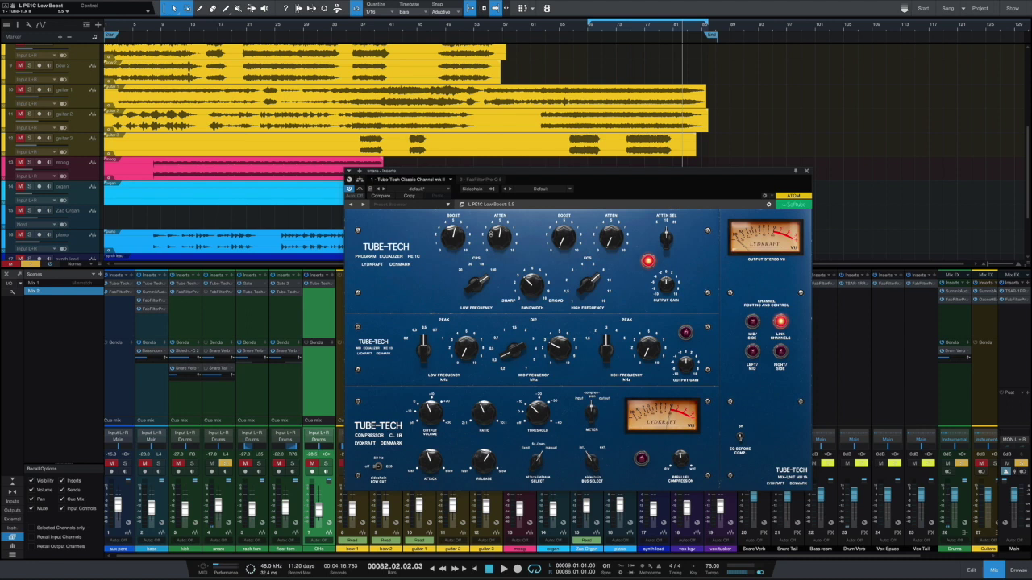
pyautogui.click(629, 26)
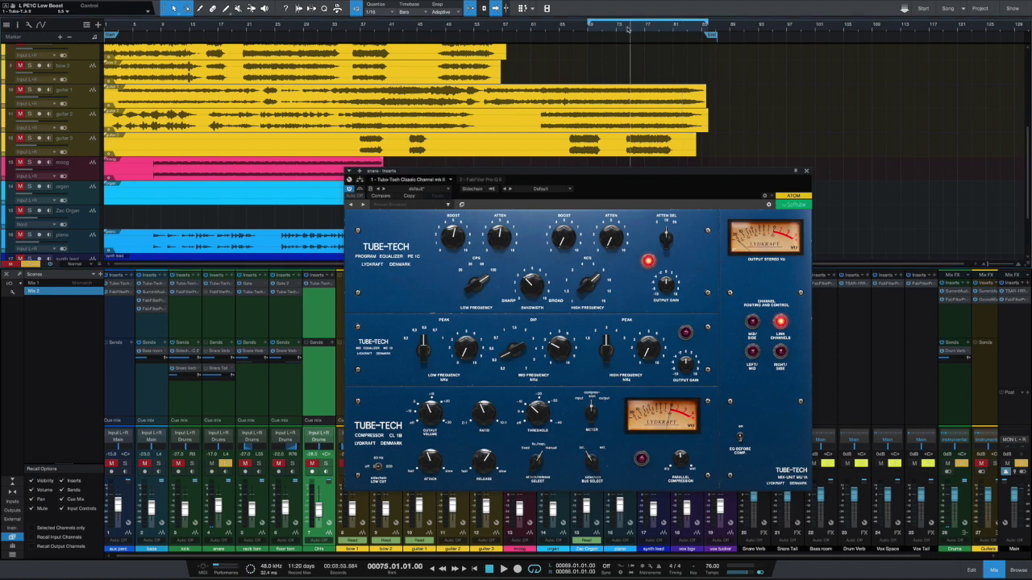
pyautogui.press('space')
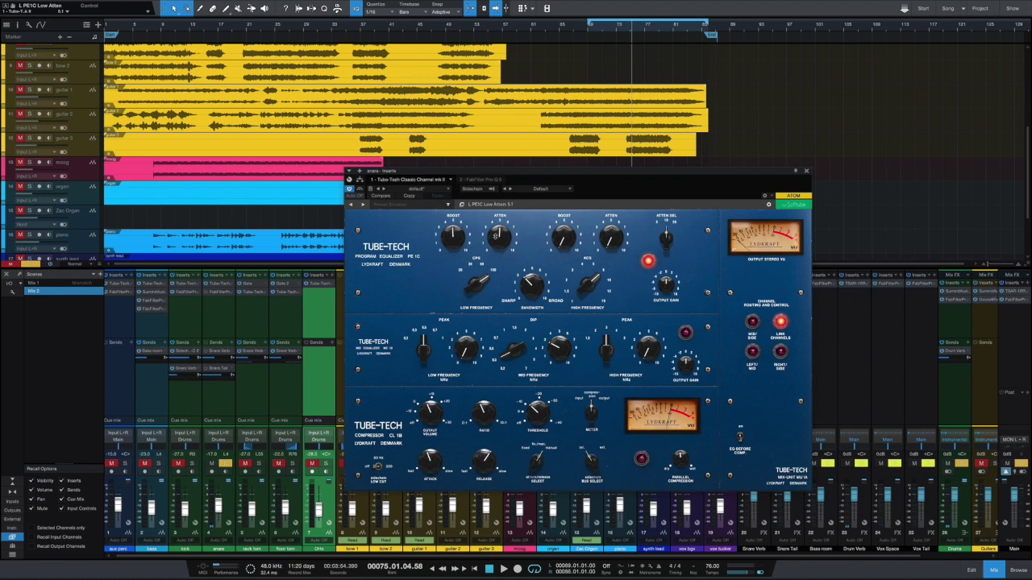
# - Compare the snare with the PE 1C low-frequency boost and attenuation settings bypassed and enabled
pyautogui.click(648, 260)
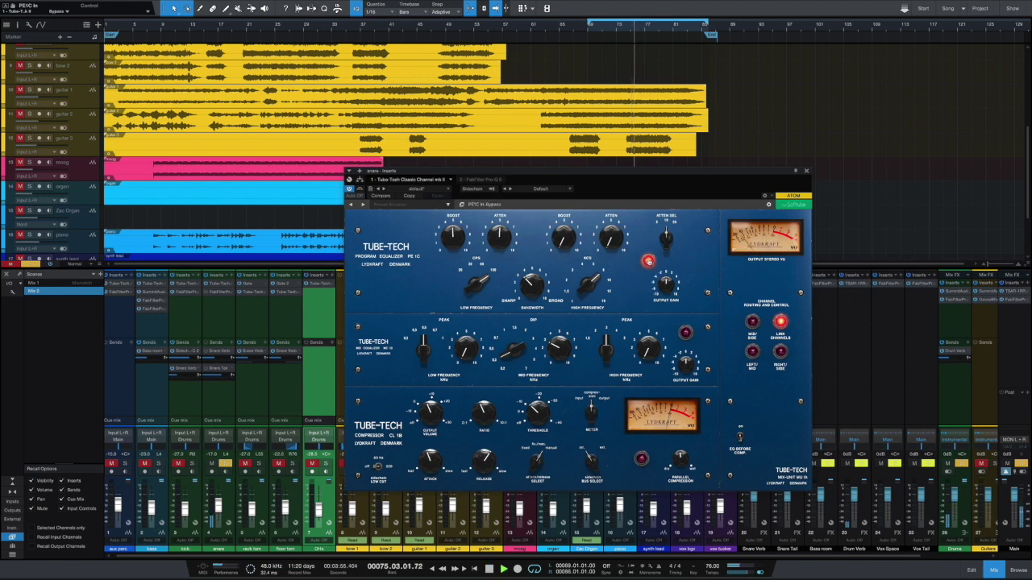
pyautogui.click(648, 260)
pyautogui.click(648, 260)
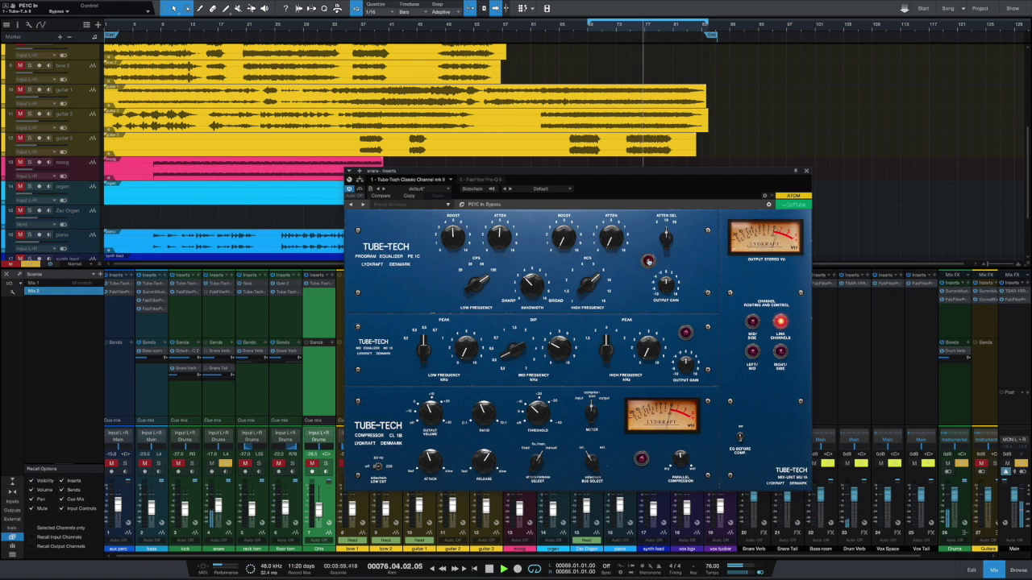
pyautogui.click(648, 260)
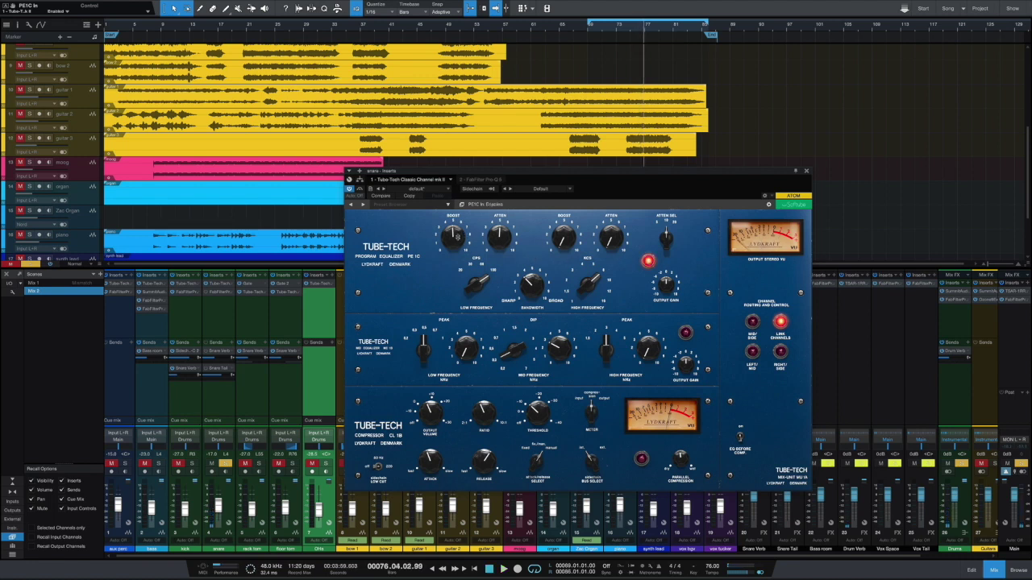
# - Reduce the PE 1C low-frequency boost and attenuation, and compare the section bypassed and enabled during playback
pyautogui.moveTo(500, 237); pyautogui.dragTo(452, 240)
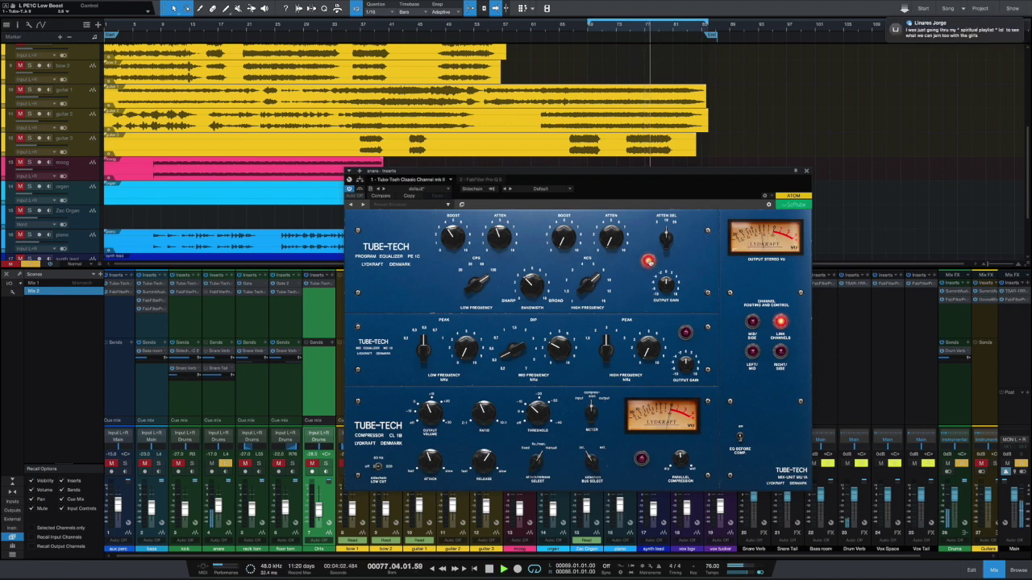
pyautogui.click(648, 260)
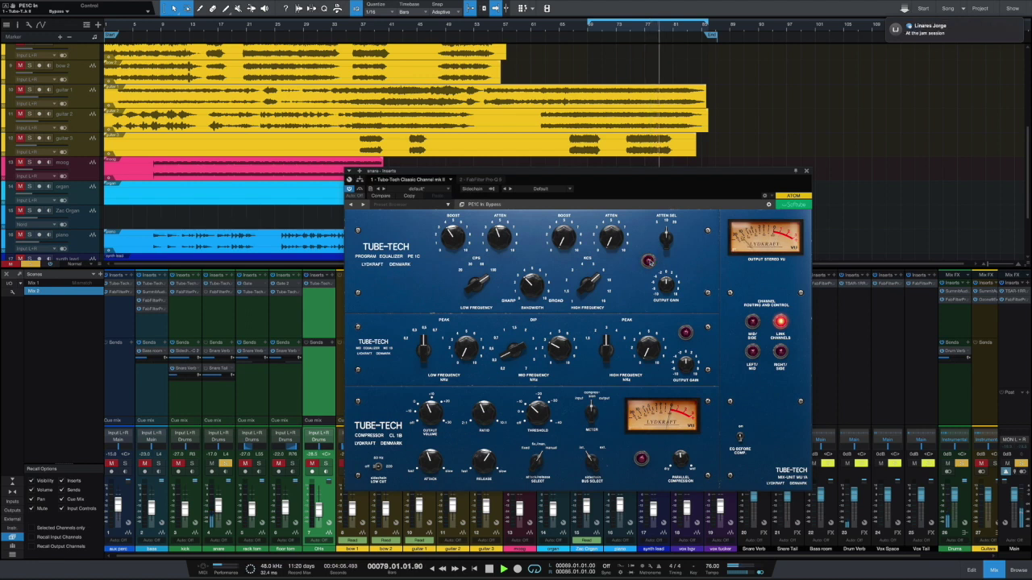
pyautogui.click(648, 261)
pyautogui.press('space')
# - Raise the PE 1C high-frequency boost to 4.3 and slightly higher while playing from bar 75, comparing against the bypassed plug-in
pyautogui.click(629, 28)
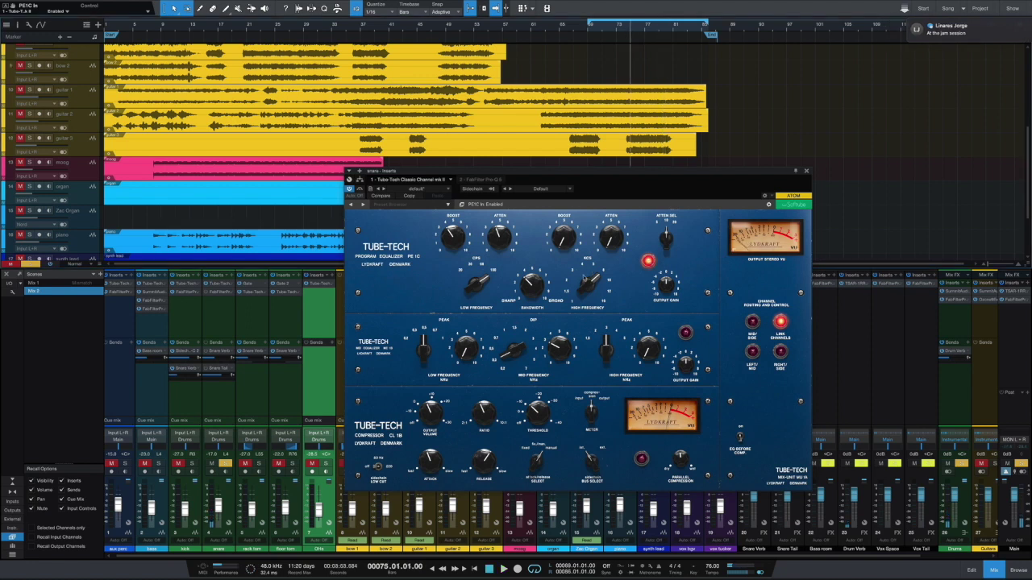
pyautogui.moveTo(562, 240); pyautogui.dragTo(560, 203)
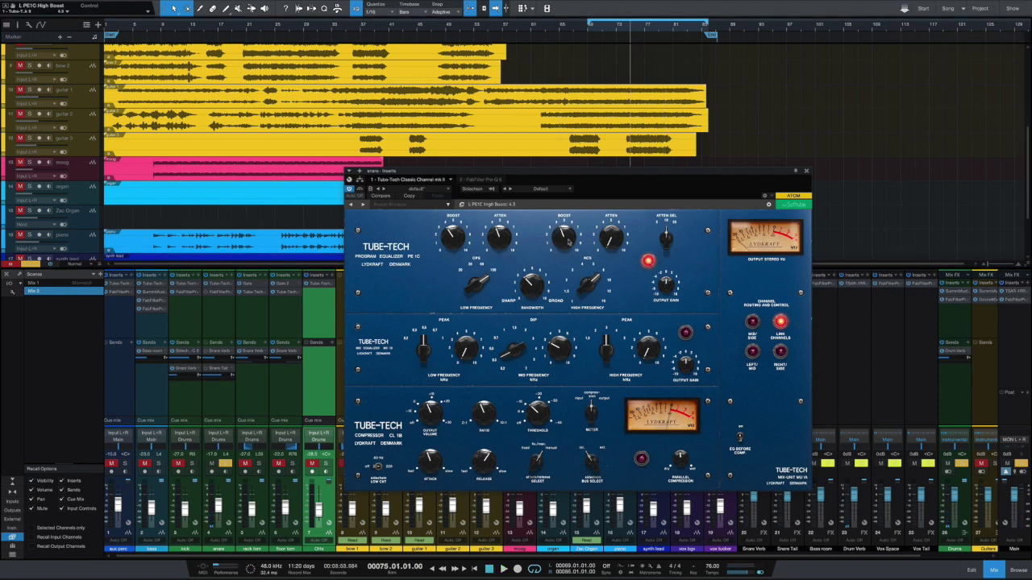
pyautogui.press('space')
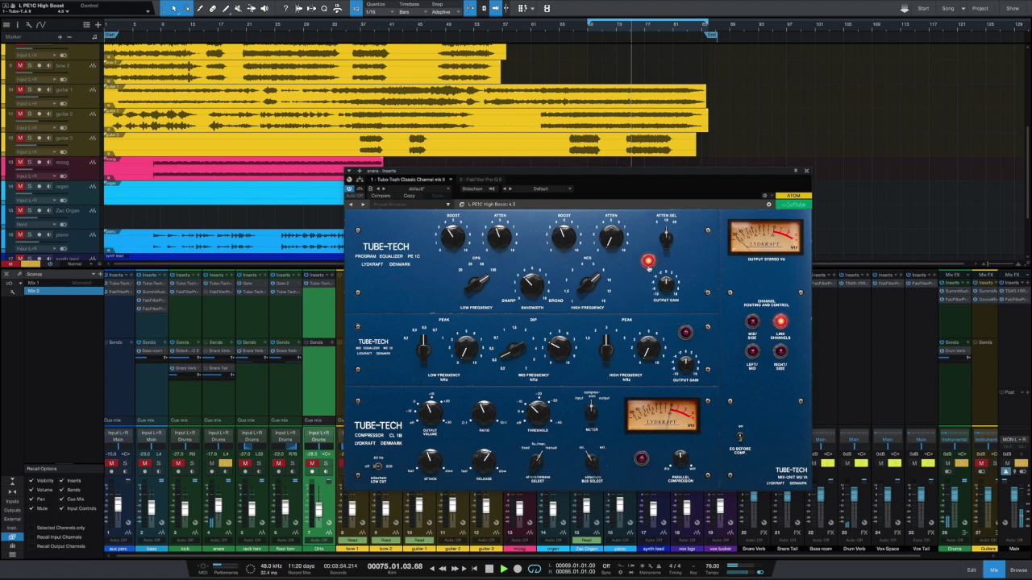
pyautogui.moveTo(568, 238); pyautogui.dragTo(568, 233)
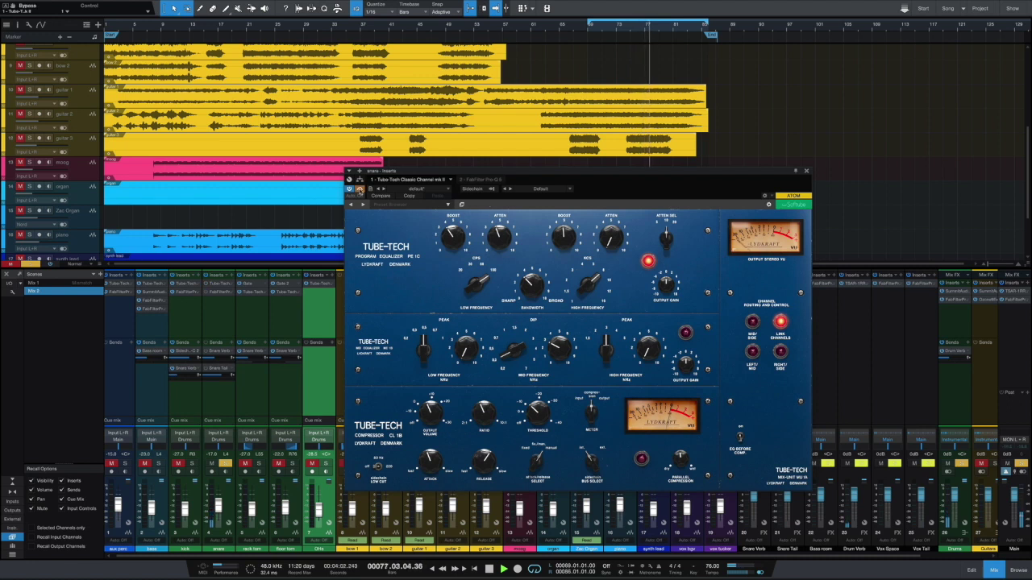
pyautogui.click(359, 190)
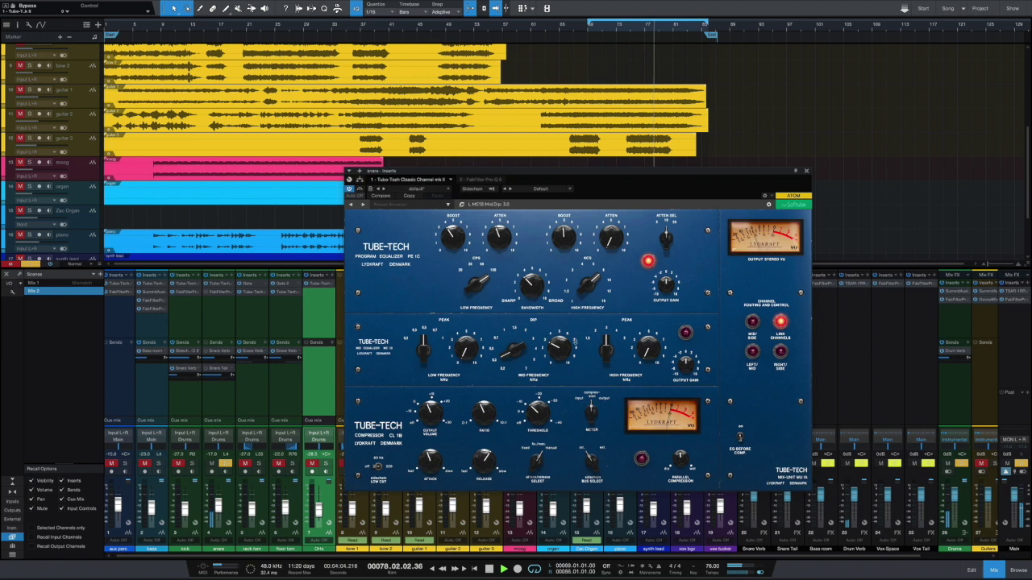
# - Enable the ME 1B and CL 1B sections and play the snare through the full channel from bar 75
pyautogui.click(686, 332)
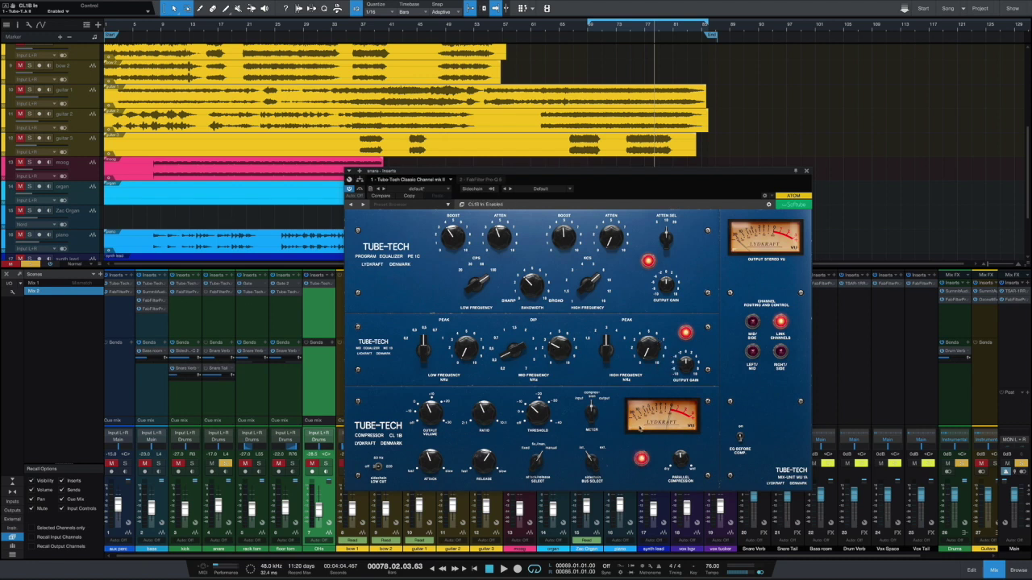
pyautogui.click(626, 30)
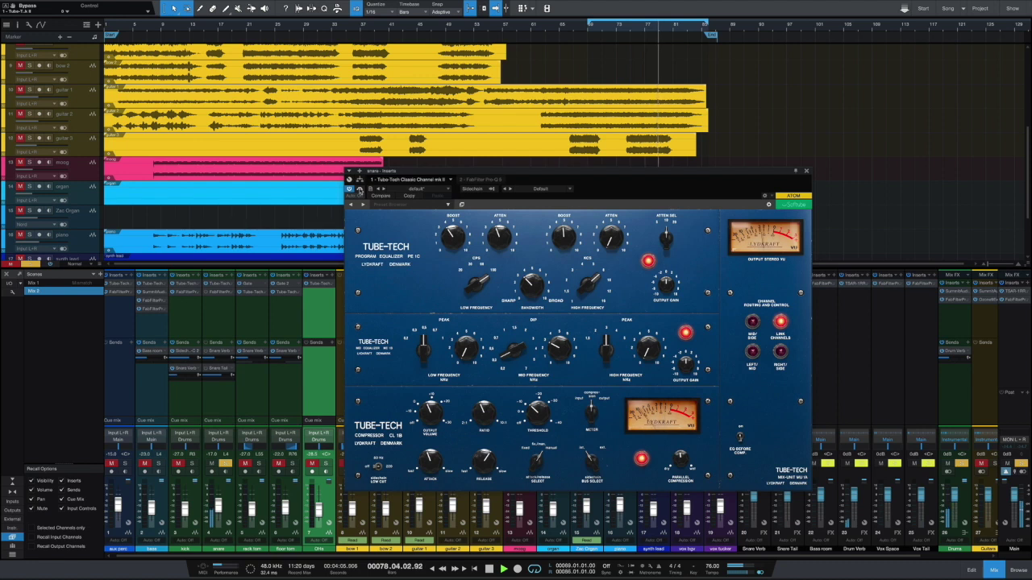
pyautogui.press('space')
# - Solo the kick, rack tom, floor tom and overhead channels with the snare and play the drums from bar 75
pyautogui.click(190, 465)
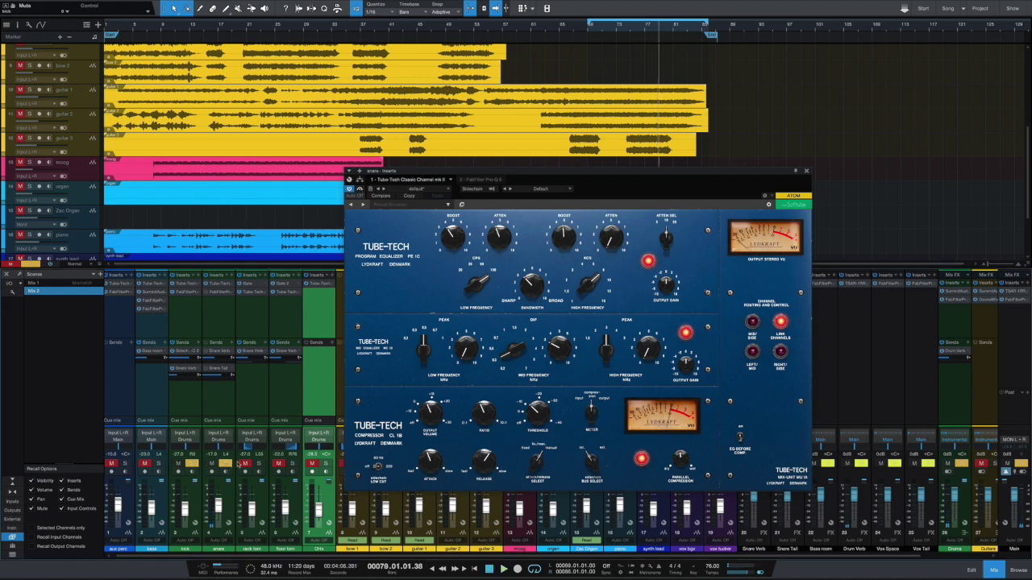
pyautogui.click(258, 465)
pyautogui.click(292, 465)
pyautogui.click(325, 466)
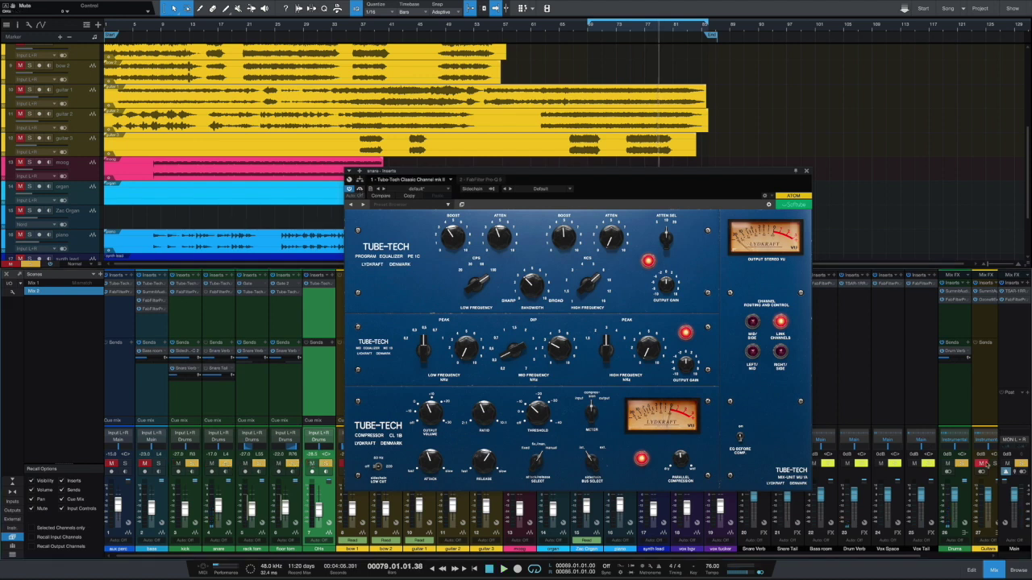
pyautogui.click(626, 31)
pyautogui.press('space')
# - Open the snare's FabFilter Pro-Q 3 insert, reposition its window, and unsolo the other drum channels
pyautogui.click(222, 293)
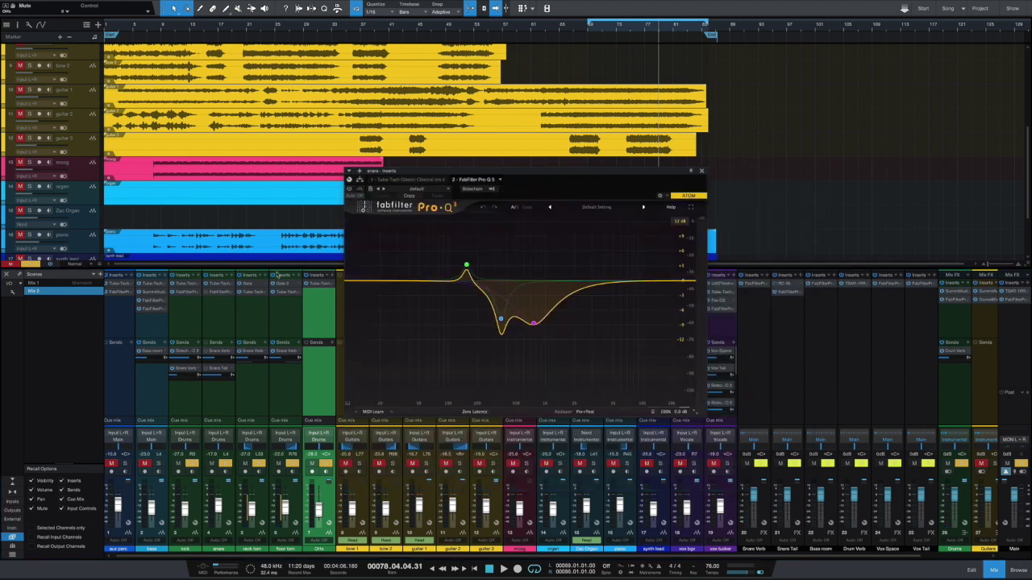
pyautogui.moveTo(505, 170); pyautogui.dragTo(526, 188)
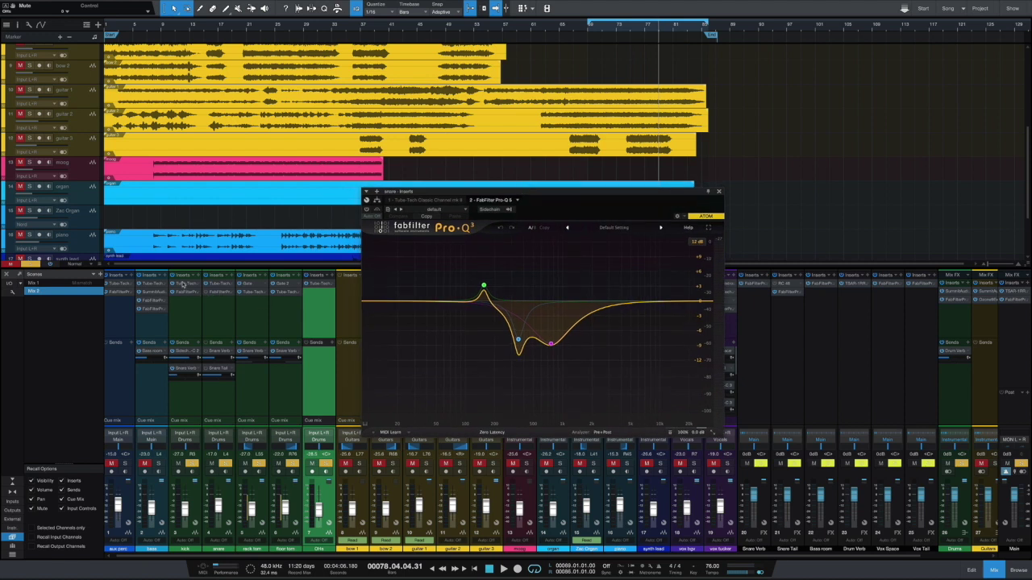
pyautogui.click(199, 466)
pyautogui.click(257, 465)
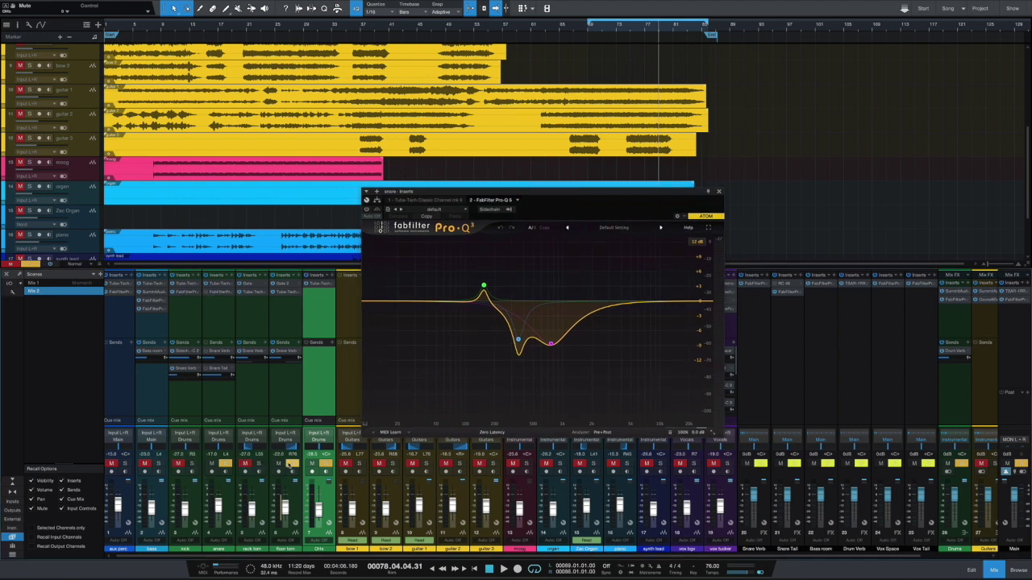
pyautogui.click(290, 465)
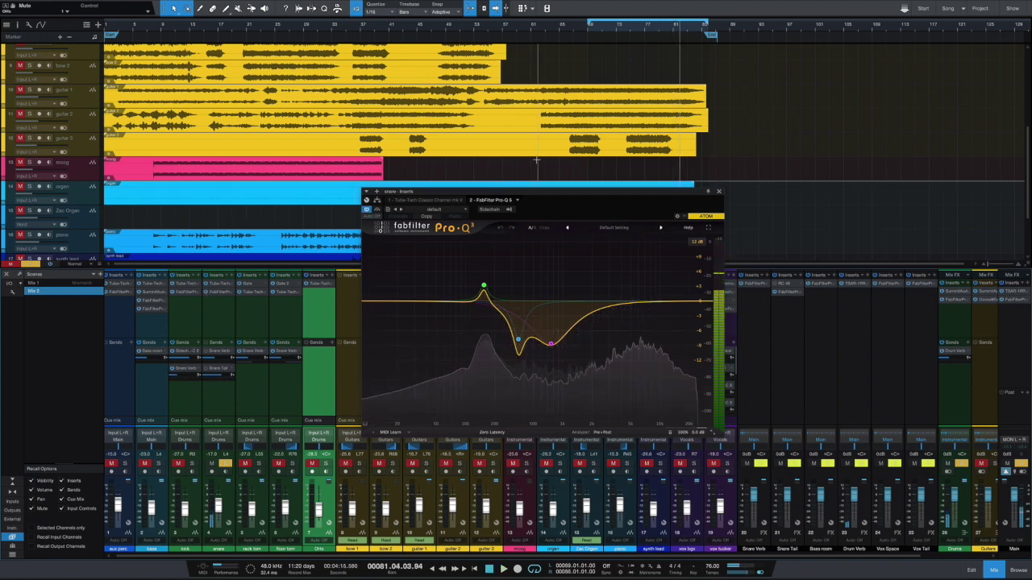
# - Audition the soloed snare through the Pro-Q 3, returning to bar 75 and replaying from bar 69
pyautogui.press('space')
pyautogui.click(627, 31)
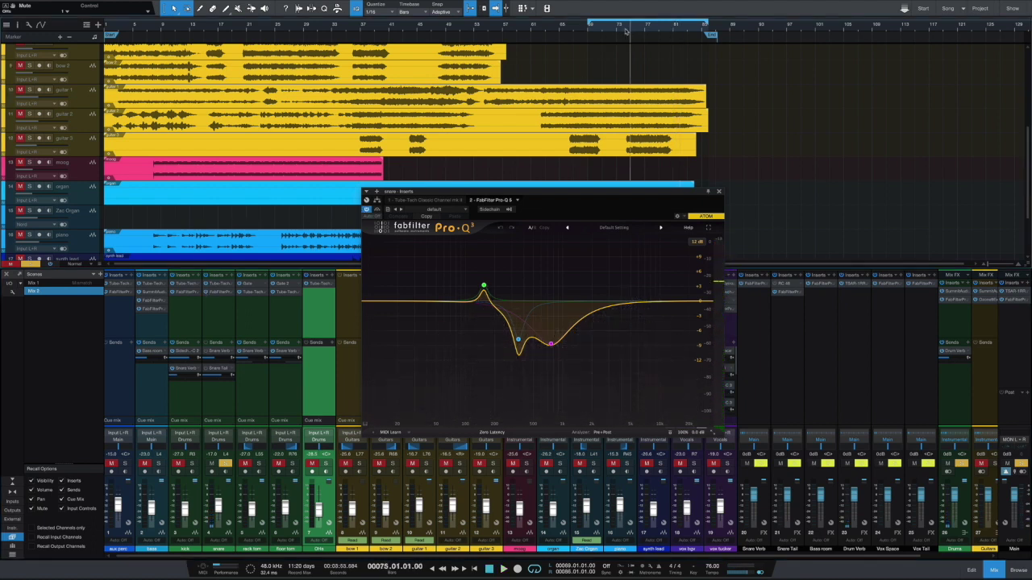
pyautogui.click(626, 31)
pyautogui.click(629, 31)
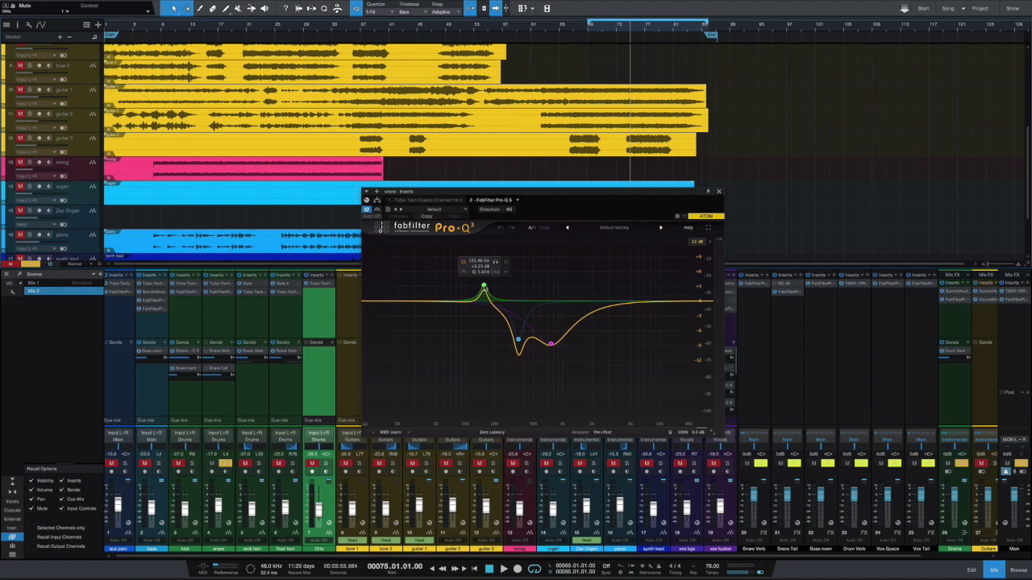
pyautogui.click(590, 30)
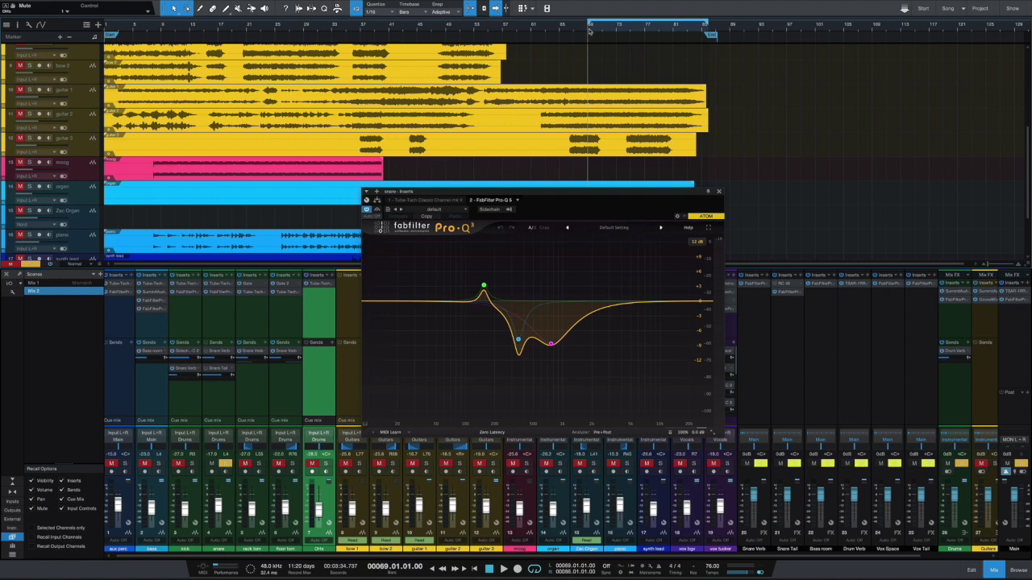
pyautogui.press('space')
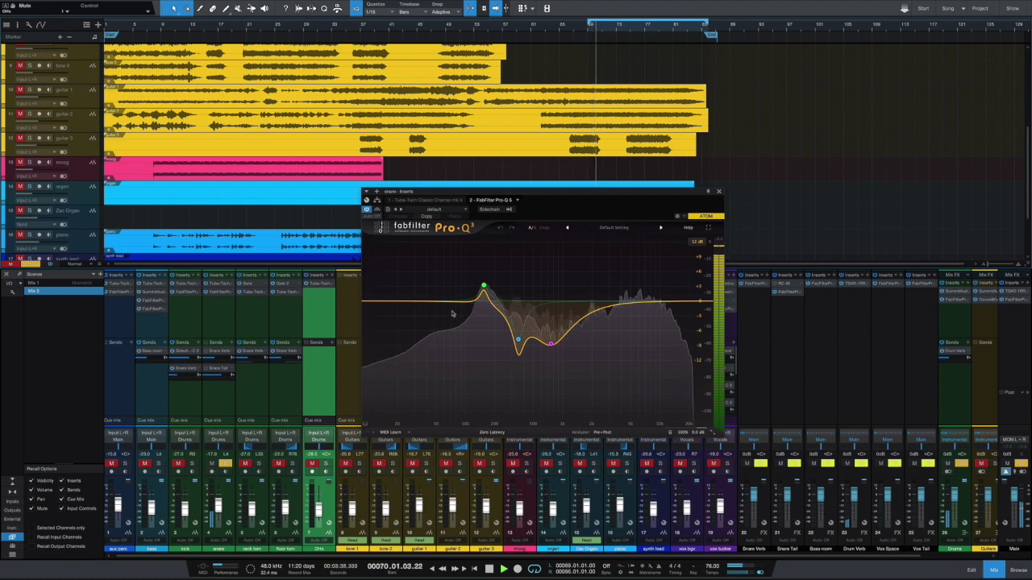
# - Disable band 1, the boost band, in the snare's Pro-Q 3 during playback
pyautogui.moveTo(483, 288)
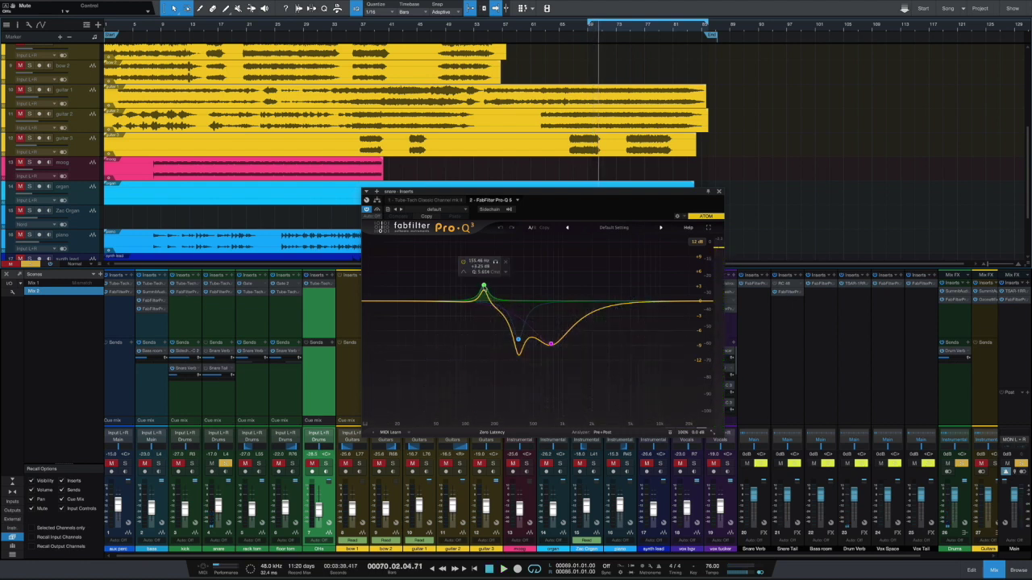
pyautogui.press('space')
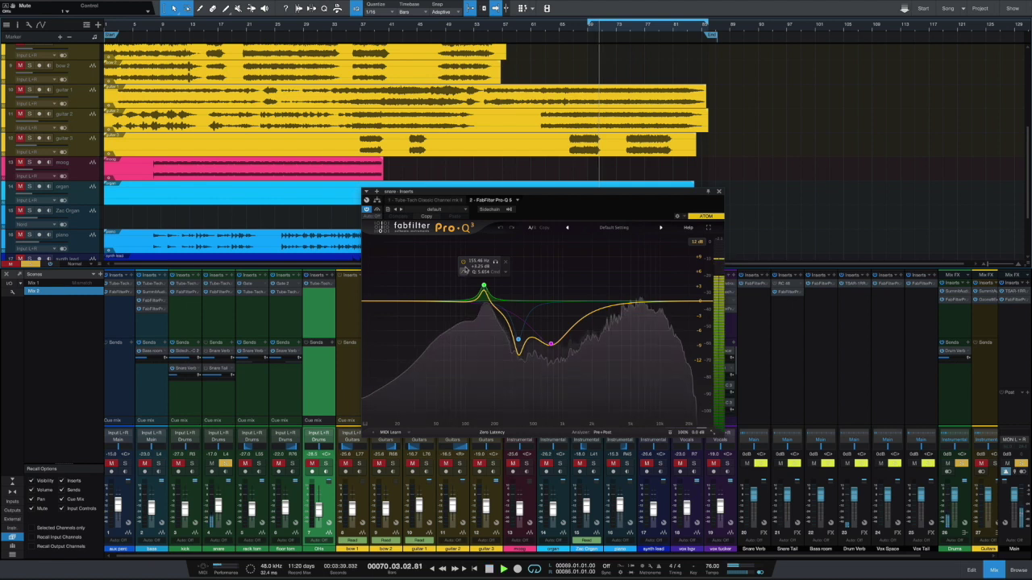
pyautogui.click(463, 262)
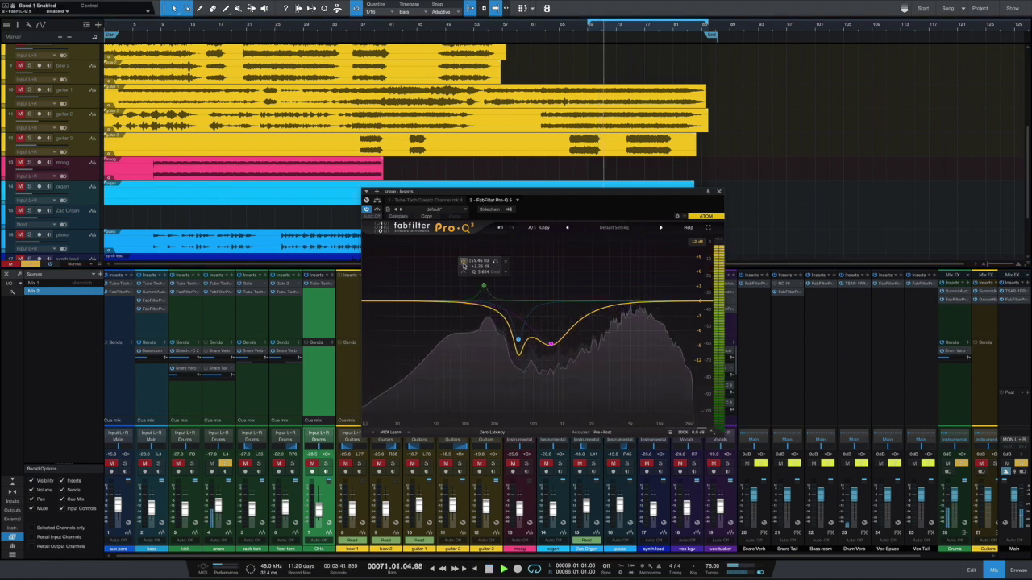
# - Re-enable band 1 in the snare's Pro-Q 3 during playback
pyautogui.click(462, 263)
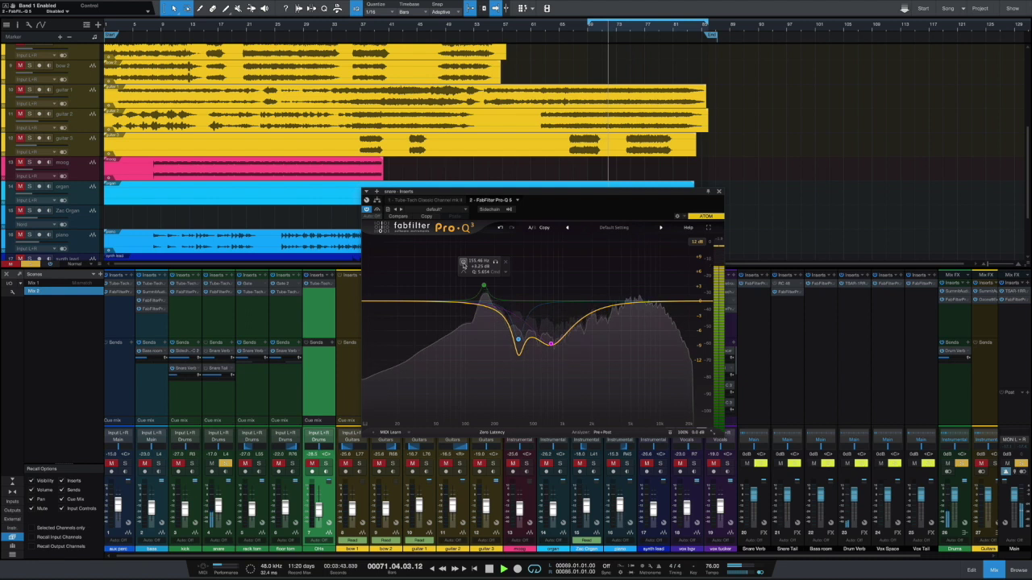
pyautogui.click(463, 263)
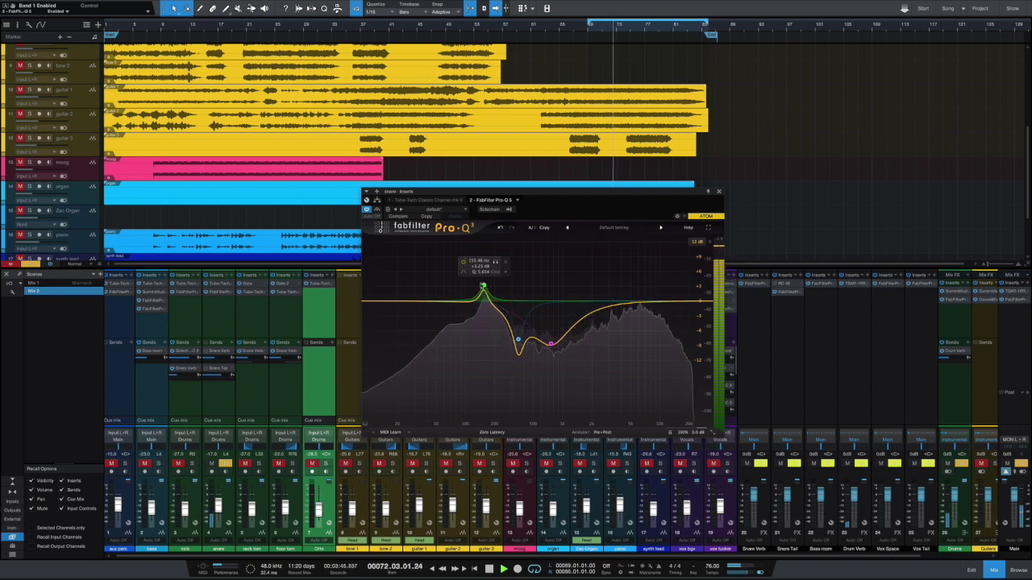
# - Exaggerate band 1's gain to about 12 dB during playback, and return it to 3.25 dB
pyautogui.click(484, 285)
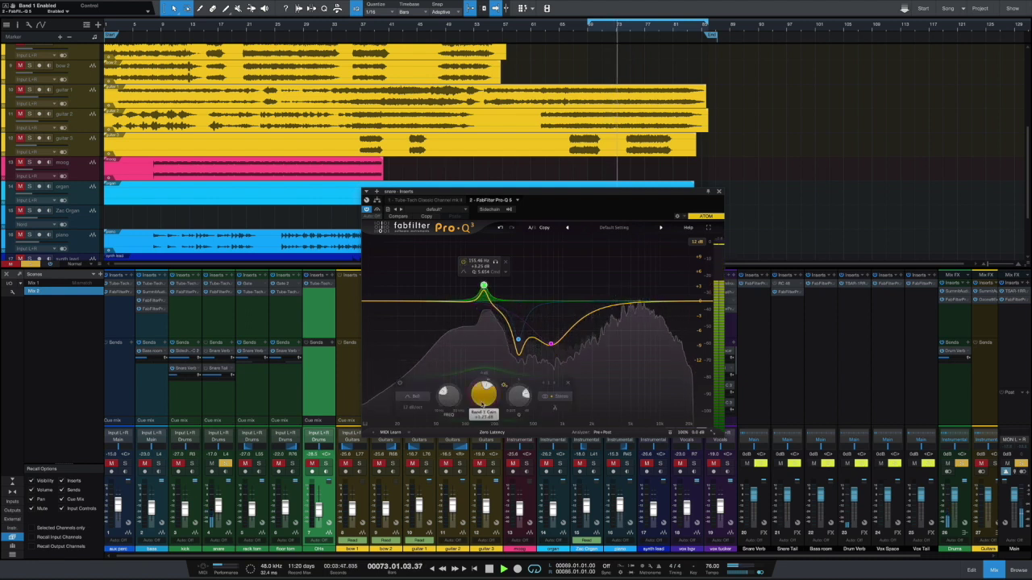
pyautogui.moveTo(481, 403); pyautogui.dragTo(479, 378)
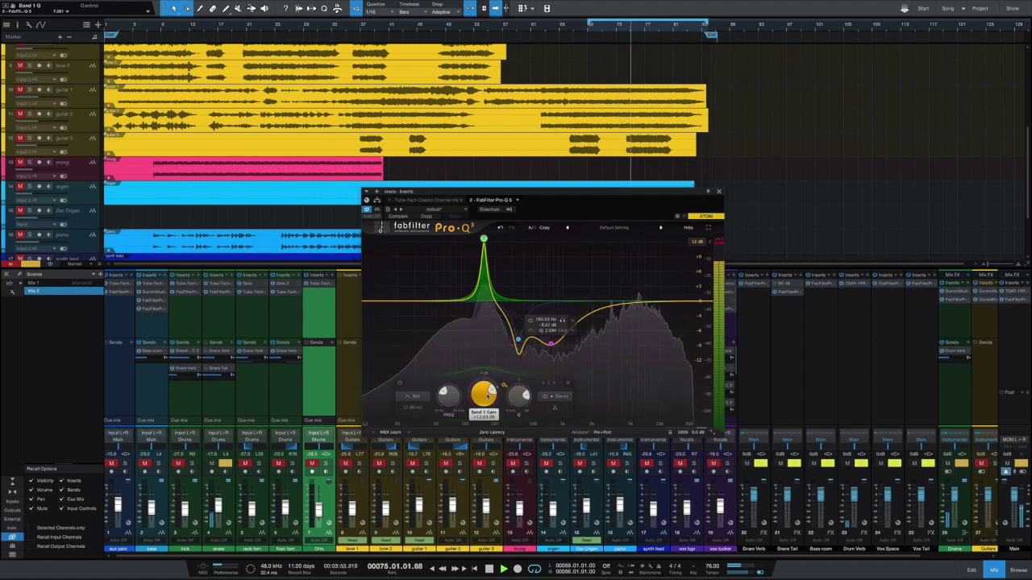
pyautogui.scroll(-10, 484, 394)
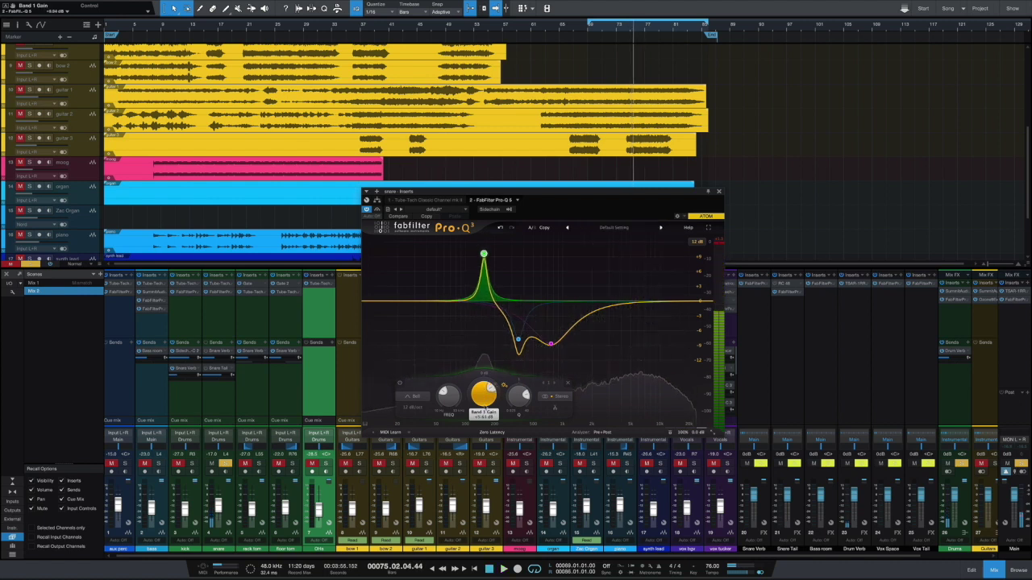
pyautogui.scroll(2, 484, 394)
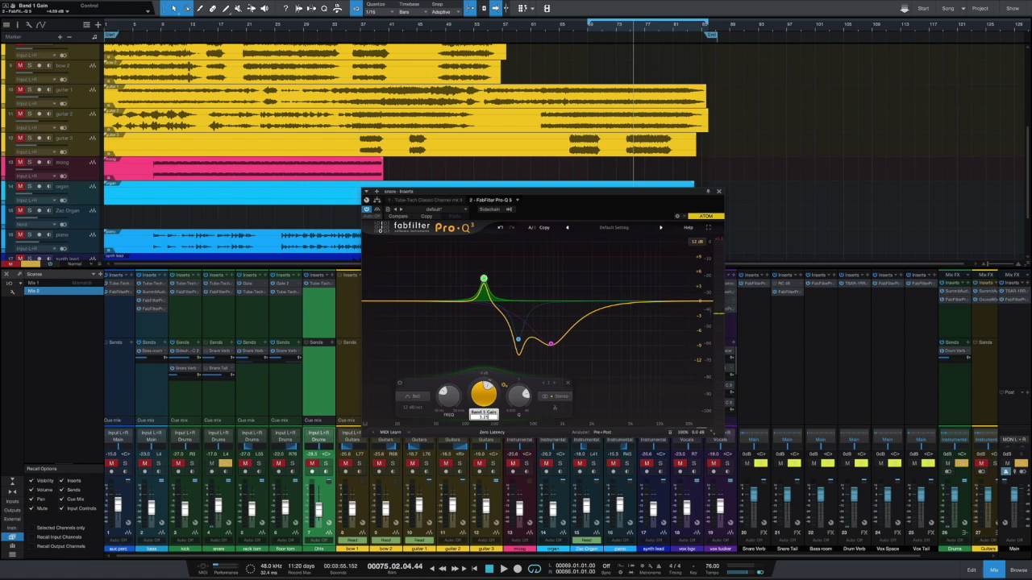
pyautogui.scroll(-1, 483, 395)
pyautogui.moveTo(521, 328)
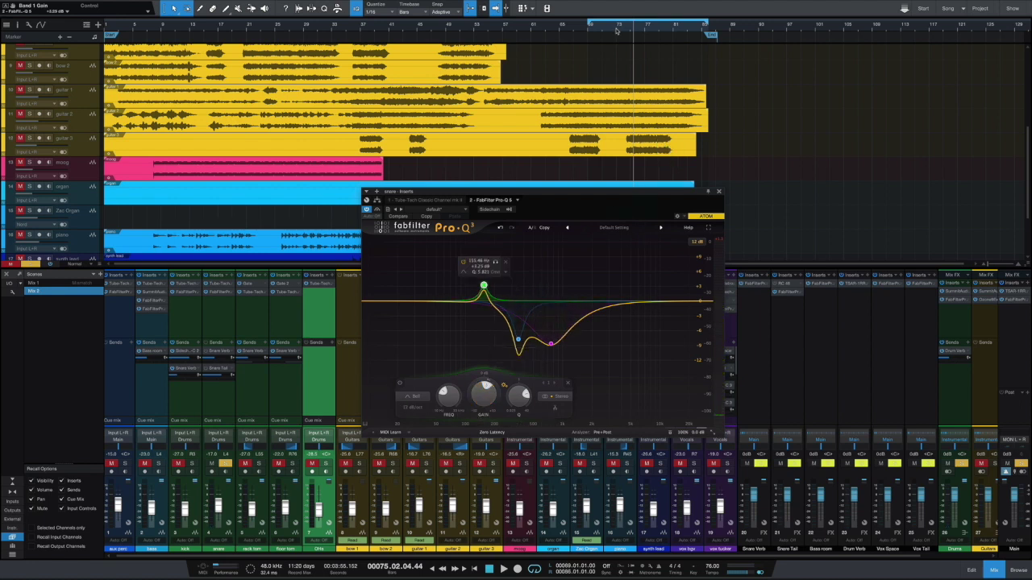
# - Replay the soloed snare from bar 73 while comparing it with the Pro-Q 3 bypassed, and close the plug-in window
pyautogui.click(616, 31)
pyautogui.press('space')
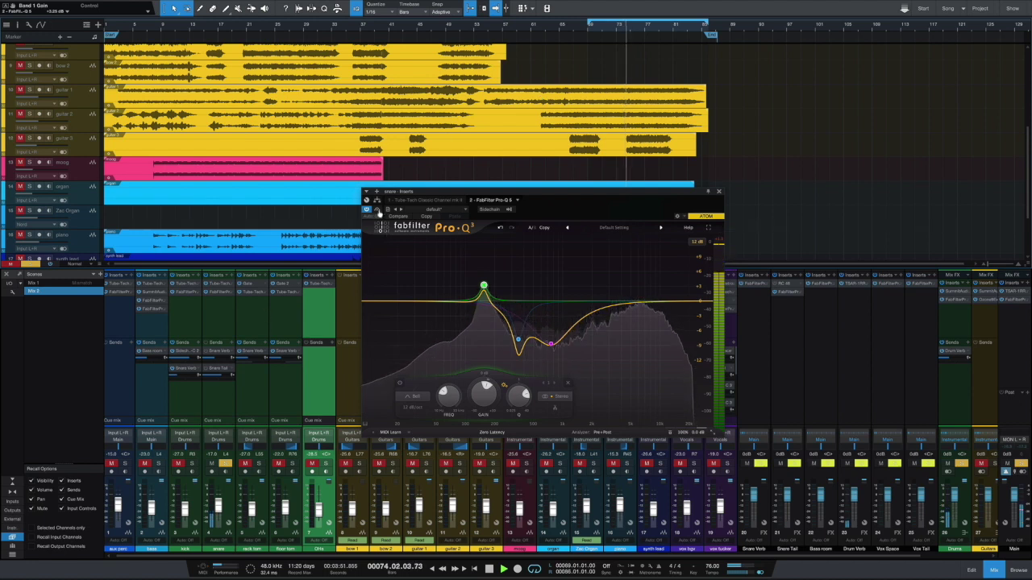
pyautogui.click(377, 210)
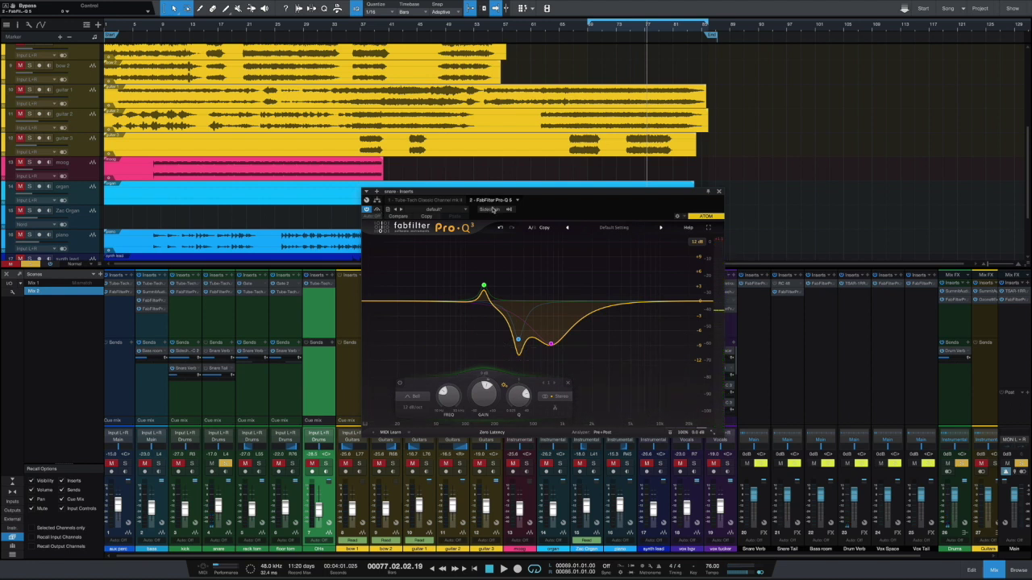
pyautogui.moveTo(603, 193)
pyautogui.mouseDown()
pyautogui.moveTo(651, 204)
pyautogui.moveTo(613, 203)
pyautogui.mouseUp()
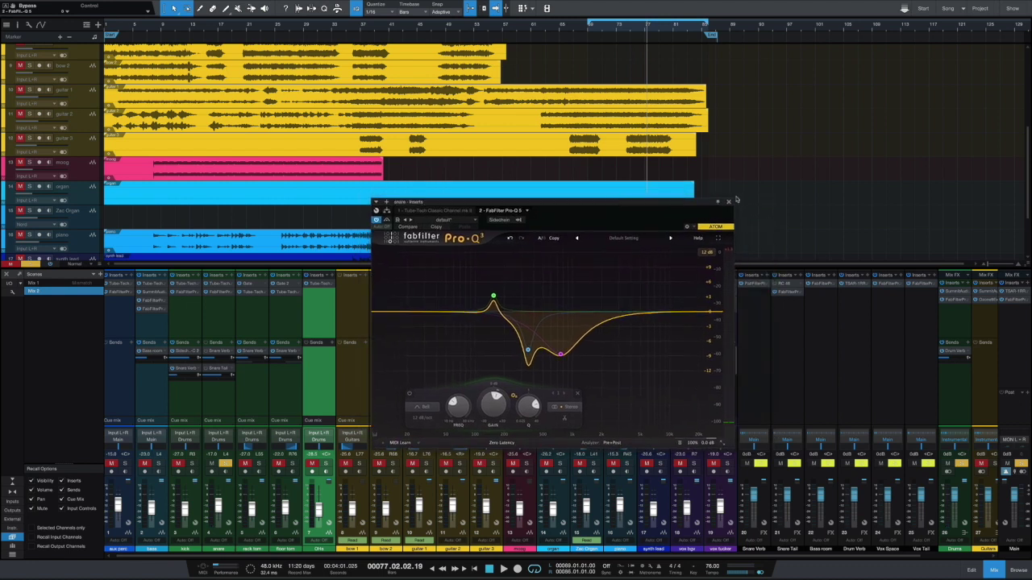
pyautogui.click(728, 203)
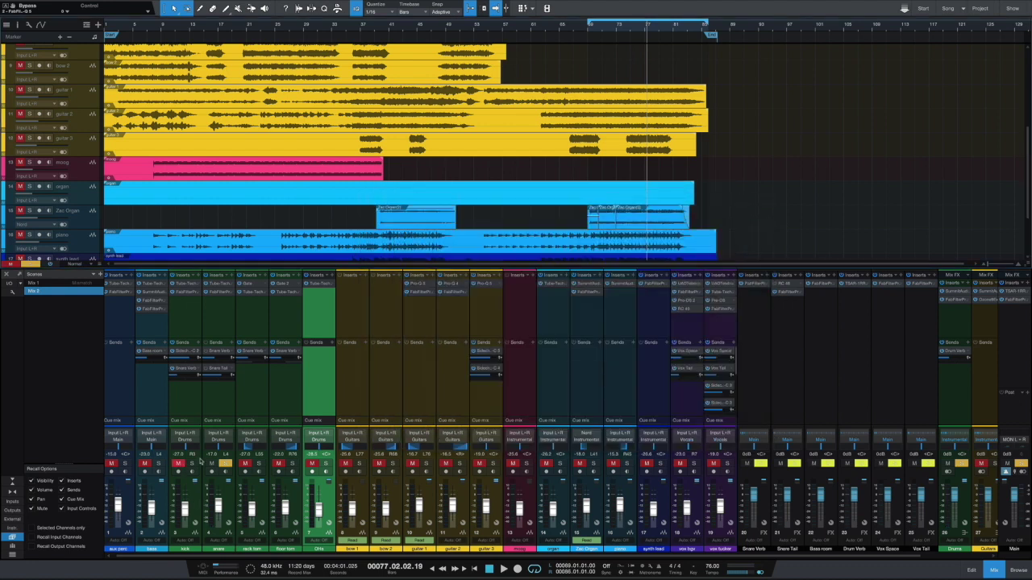
# - Solo the kick, toms and overheads with the snare and audition the drums from bar 74 with the snare's Pro-Q 3 open
pyautogui.moveTo(190, 465); pyautogui.dragTo(326, 464)
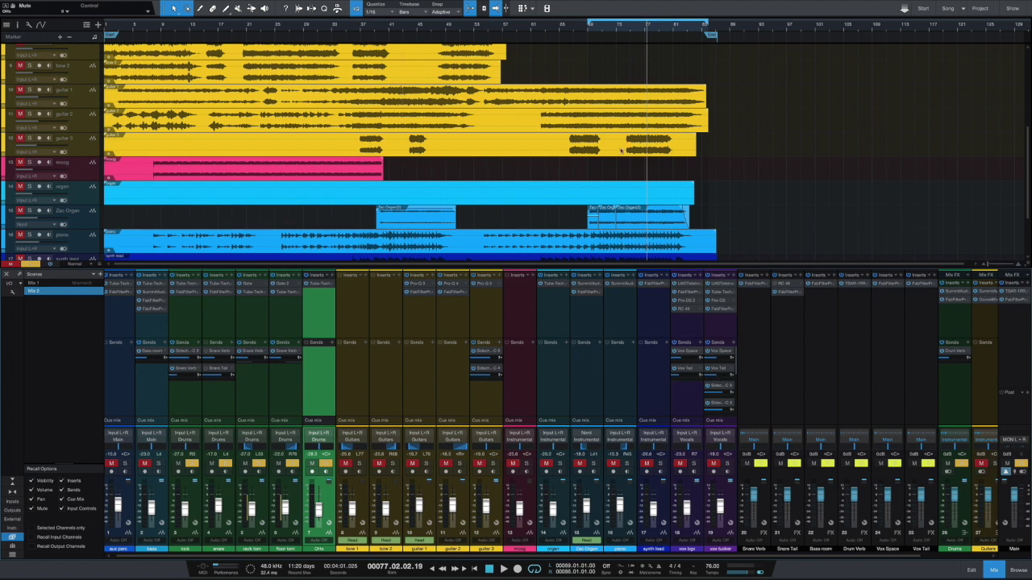
pyautogui.click(623, 30)
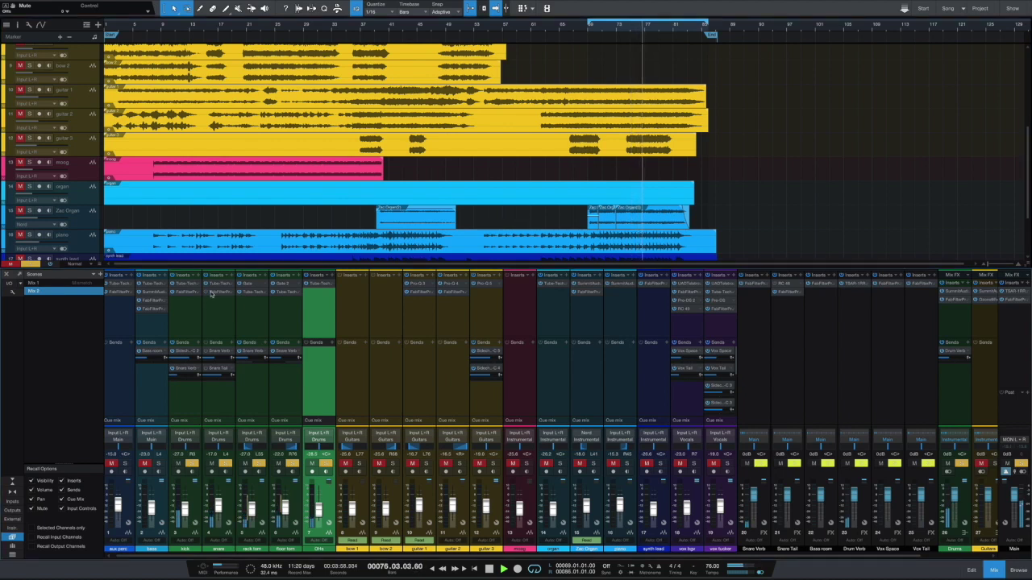
pyautogui.click(211, 292)
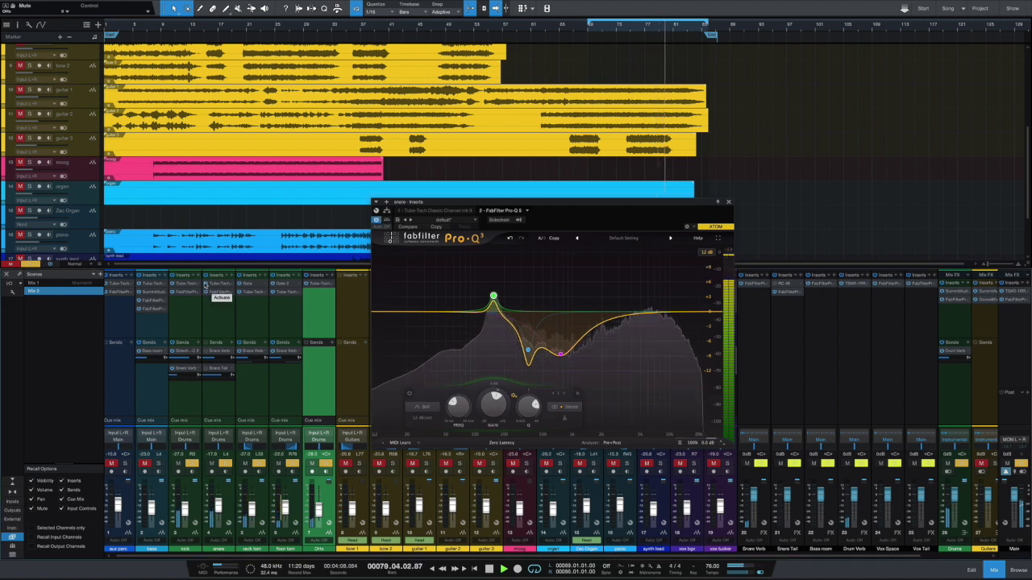
pyautogui.press('space')
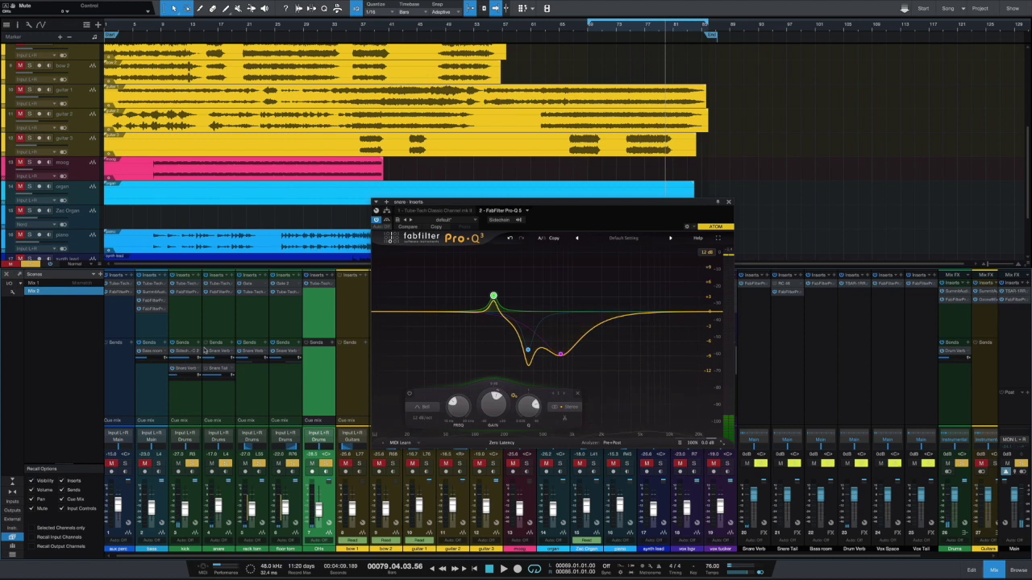
# - Unsolo the kick, rack tom, floor tom and overhead channels, leaving only the snare soloed among the drums
pyautogui.click(192, 464)
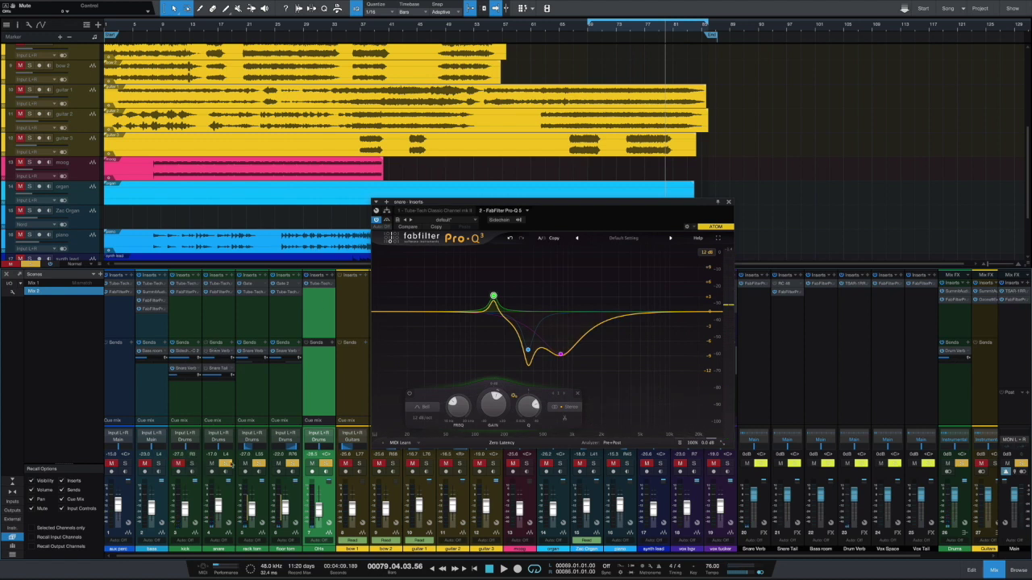
pyautogui.click(259, 465)
pyautogui.click(326, 464)
pyautogui.click(300, 466)
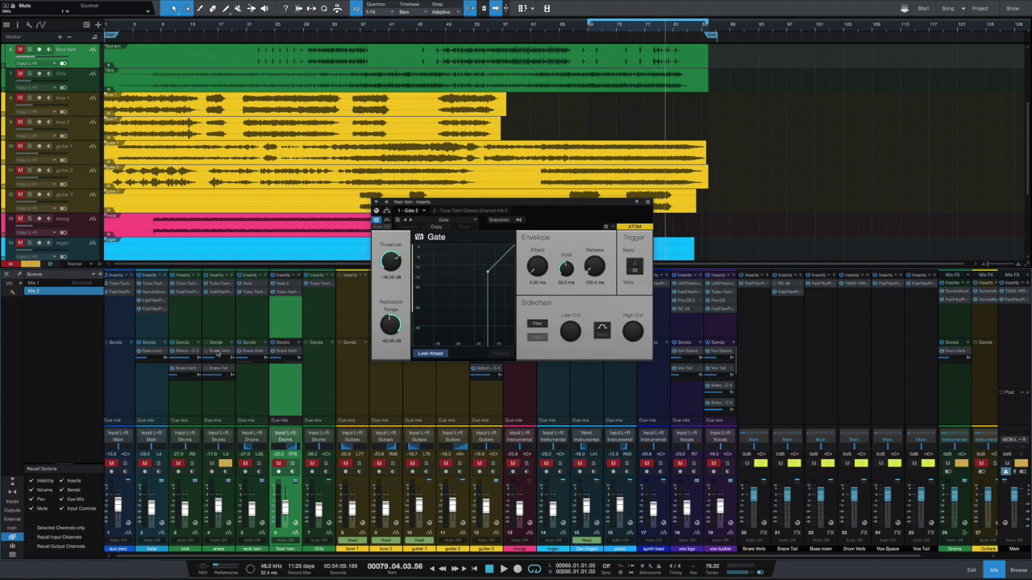
# - Open the snare's Snare Verb send effect, reposition its Pro-R window, and open the Snare Tail send's RC 48 reverb
pyautogui.click(218, 353)
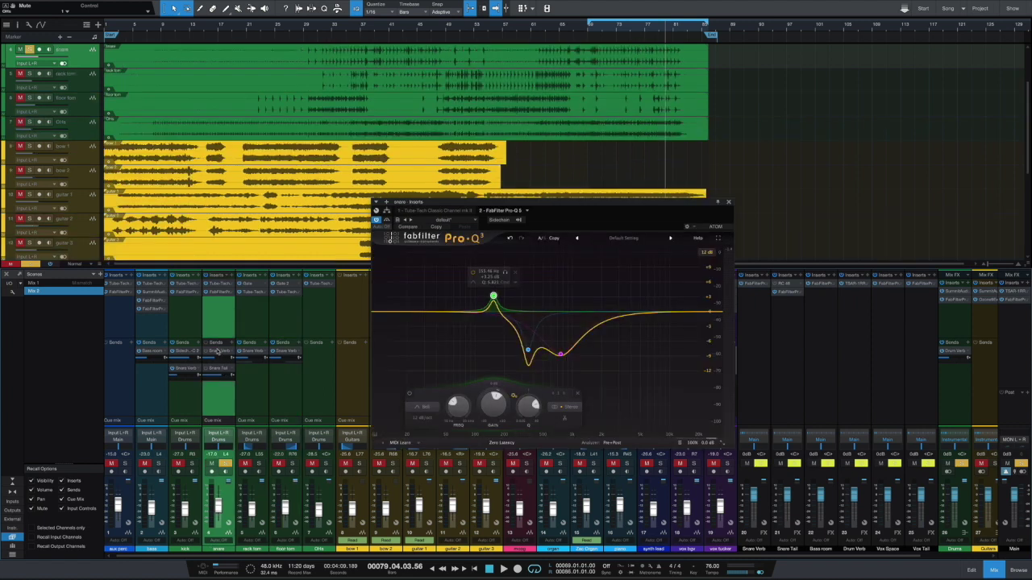
pyautogui.doubleClick(219, 352)
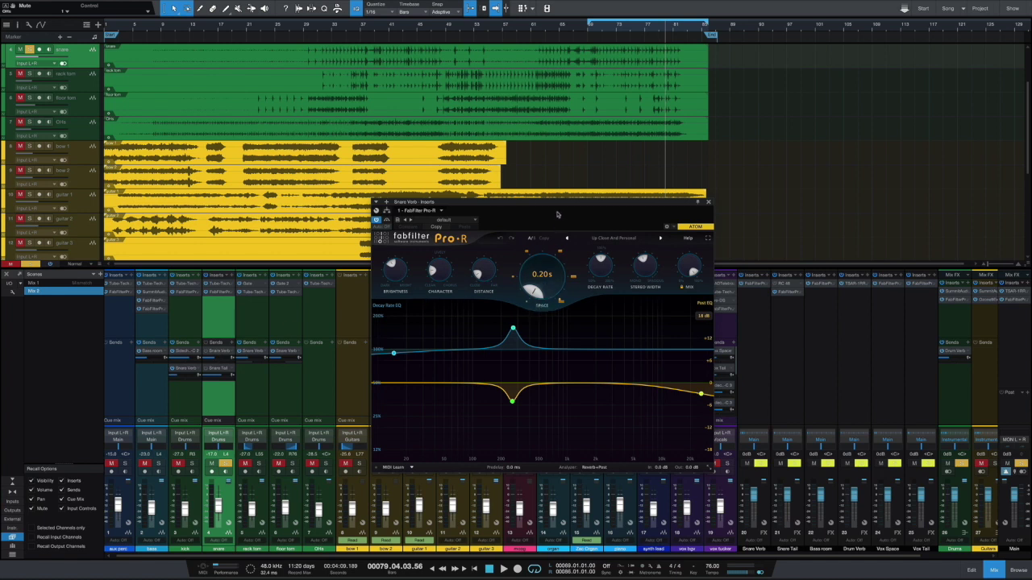
pyautogui.moveTo(558, 205); pyautogui.dragTo(598, 203)
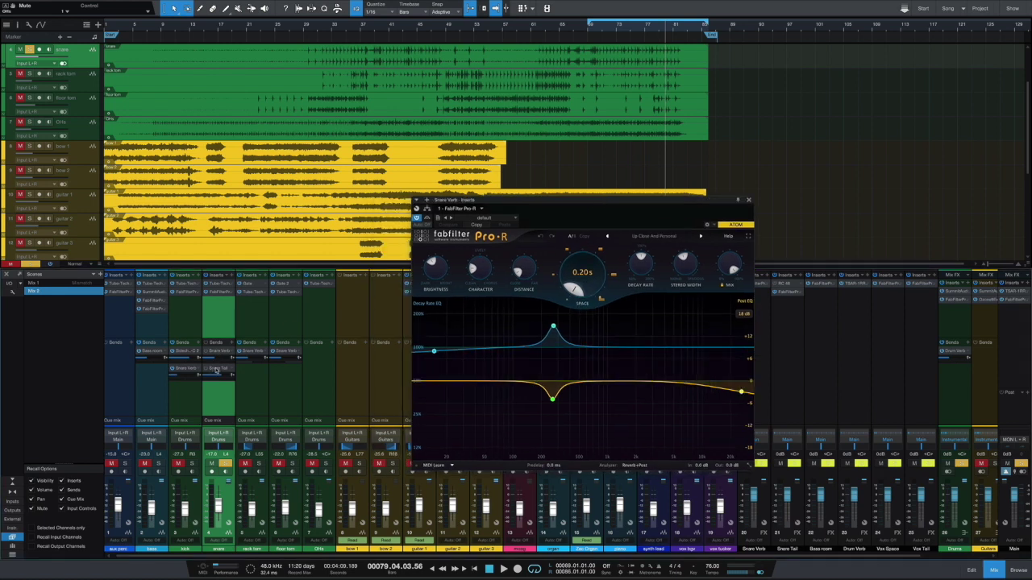
pyautogui.doubleClick(216, 369)
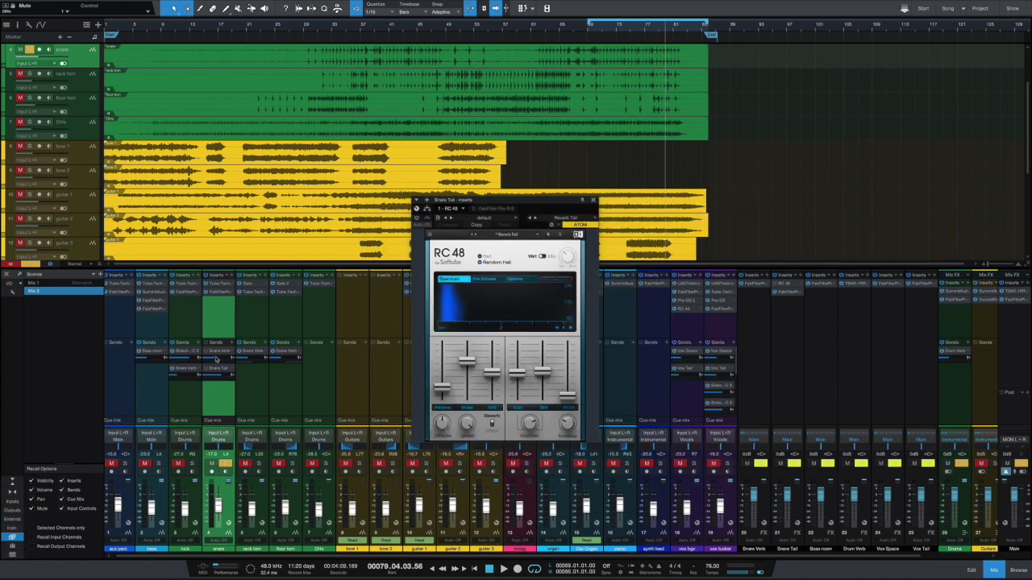
# - Play the soloed snare from bar 75 to audition its Snare Verb and Snare Tail sends
pyautogui.click(631, 32)
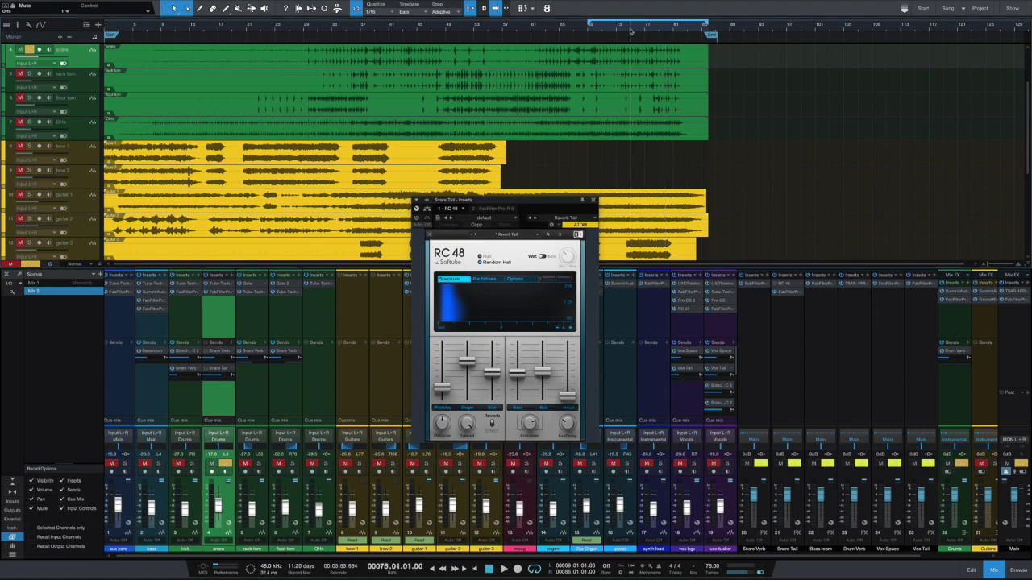
pyautogui.press('space')
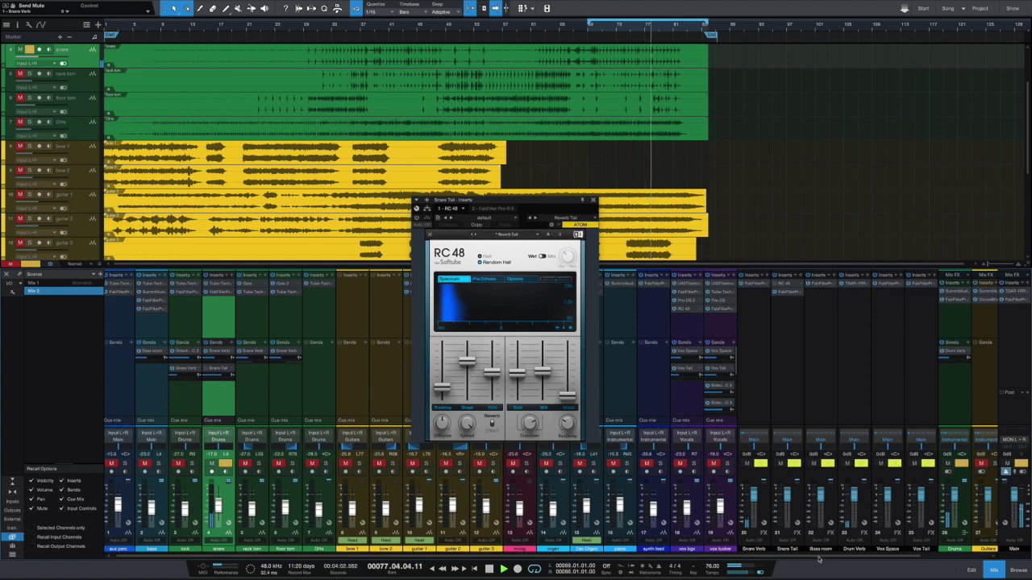
pyautogui.moveTo(904, 556); pyautogui.dragTo(921, 556)
pyautogui.moveTo(925, 557); pyautogui.dragTo(838, 555)
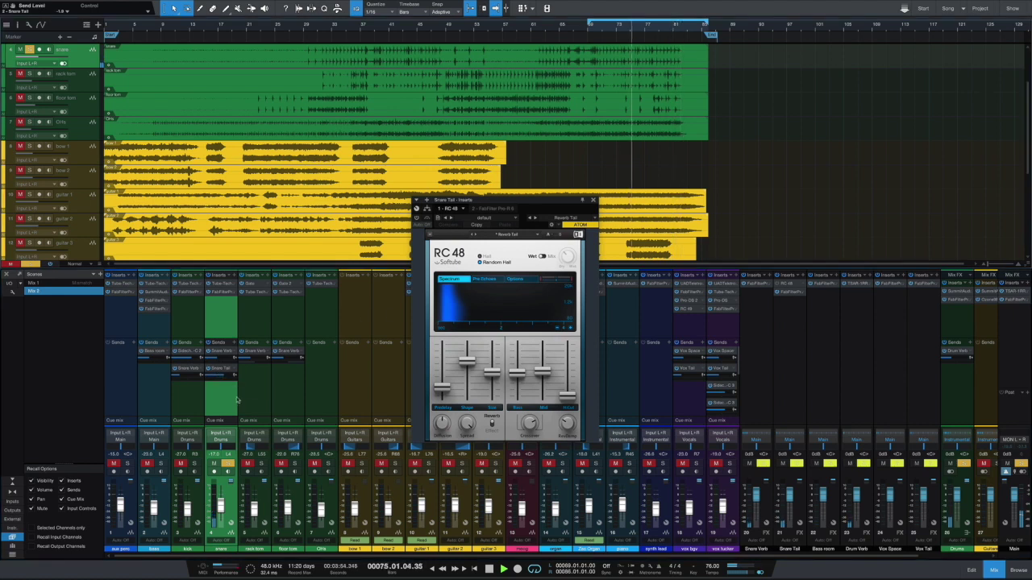
# - Vary the snare's Snare Tail and Snare Verb send levels in turn during playback to hear each reverb's contribution
pyautogui.moveTo(222, 376); pyautogui.dragTo(298, 374)
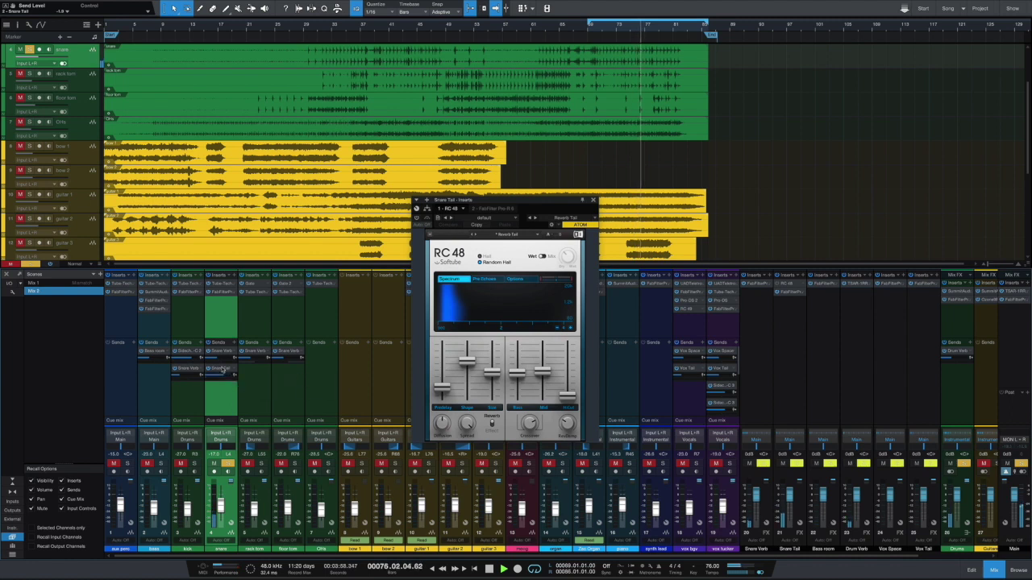
pyautogui.press('space')
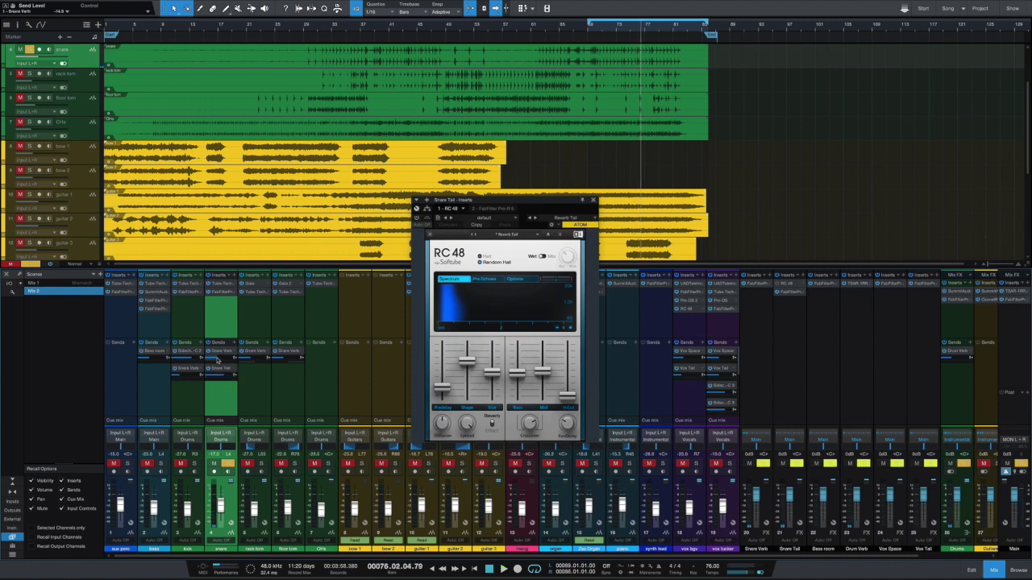
pyautogui.press('space')
pyautogui.moveTo(217, 360); pyautogui.dragTo(283, 361)
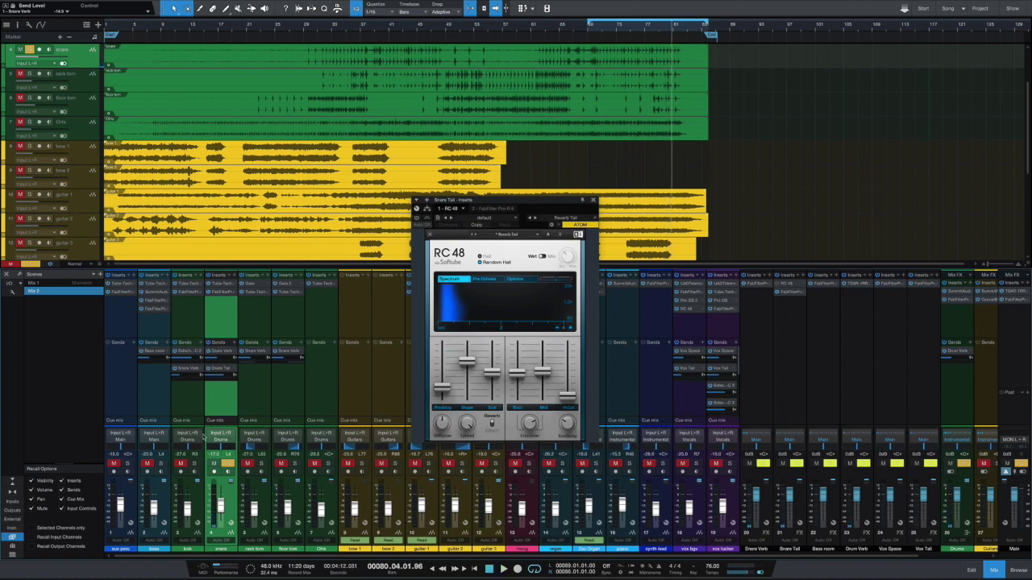
# - Solo the kick, toms and overheads with the snare, play from bar 75, and open the snare's Pro-Q 3
pyautogui.click(182, 464)
pyautogui.click(245, 463)
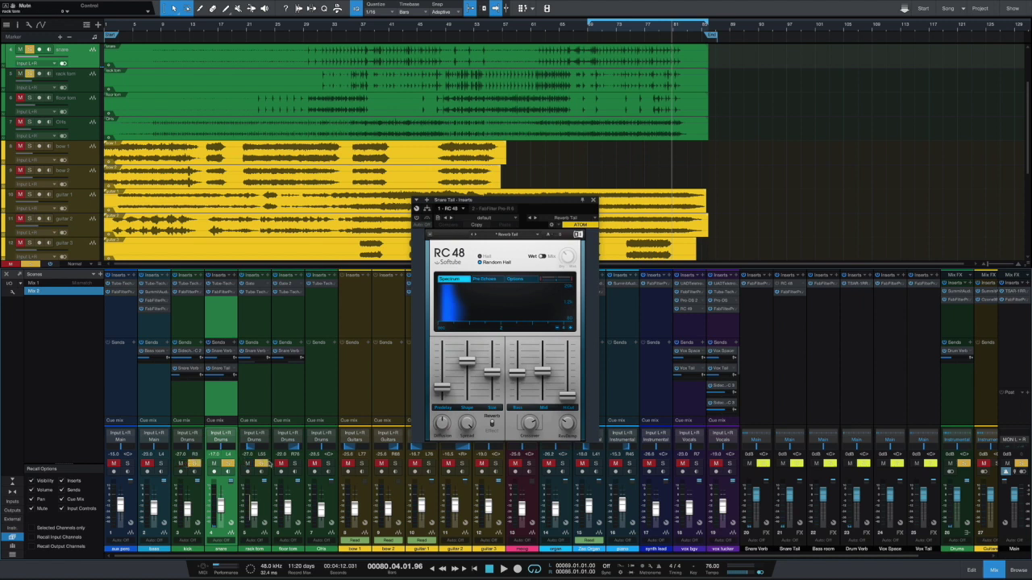
pyautogui.click(278, 463)
pyautogui.click(314, 464)
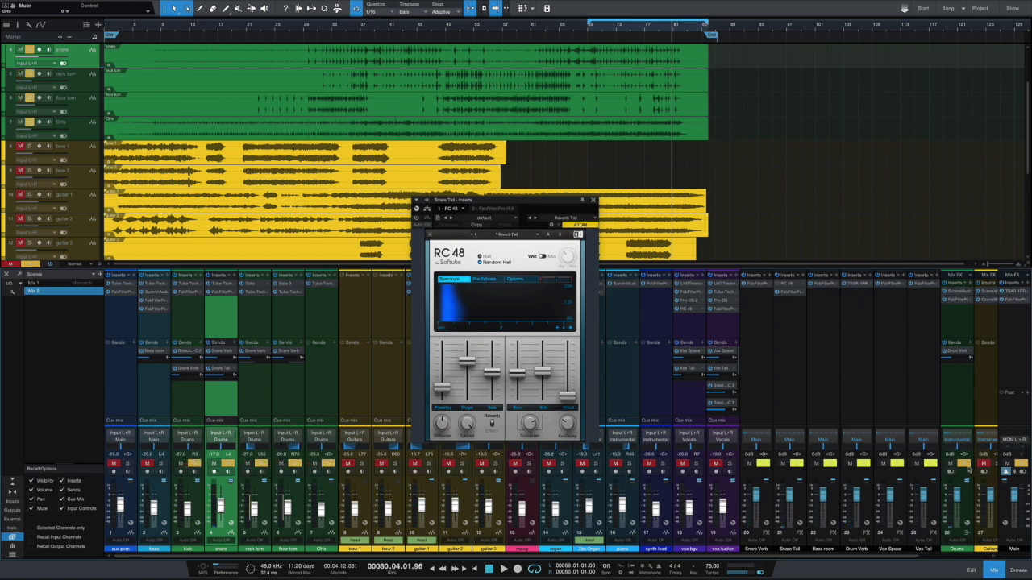
pyautogui.click(628, 28)
pyautogui.click(227, 293)
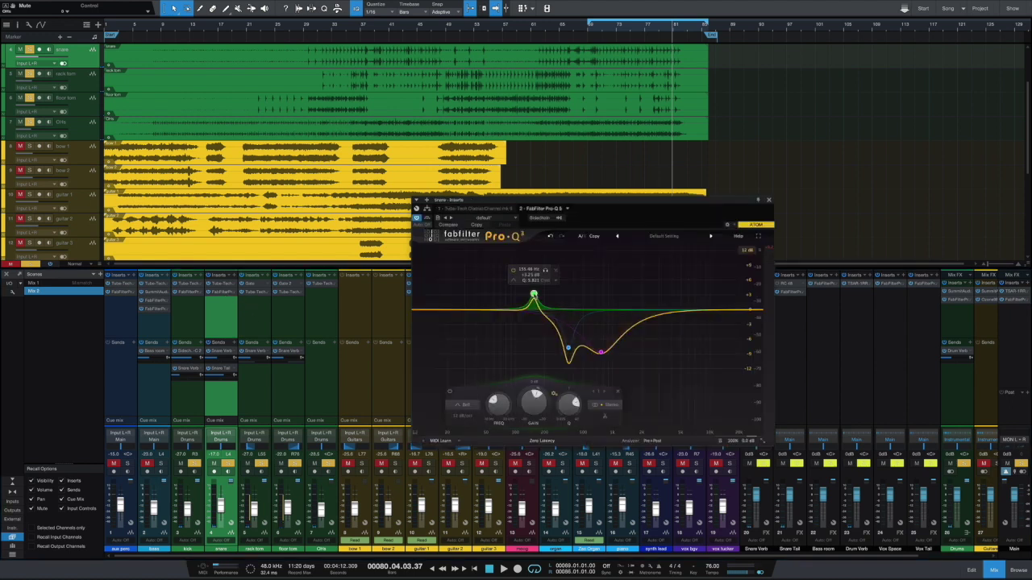
# - Unsolo the toms and overheads and play the soloed snare from bar 75
pyautogui.click(261, 464)
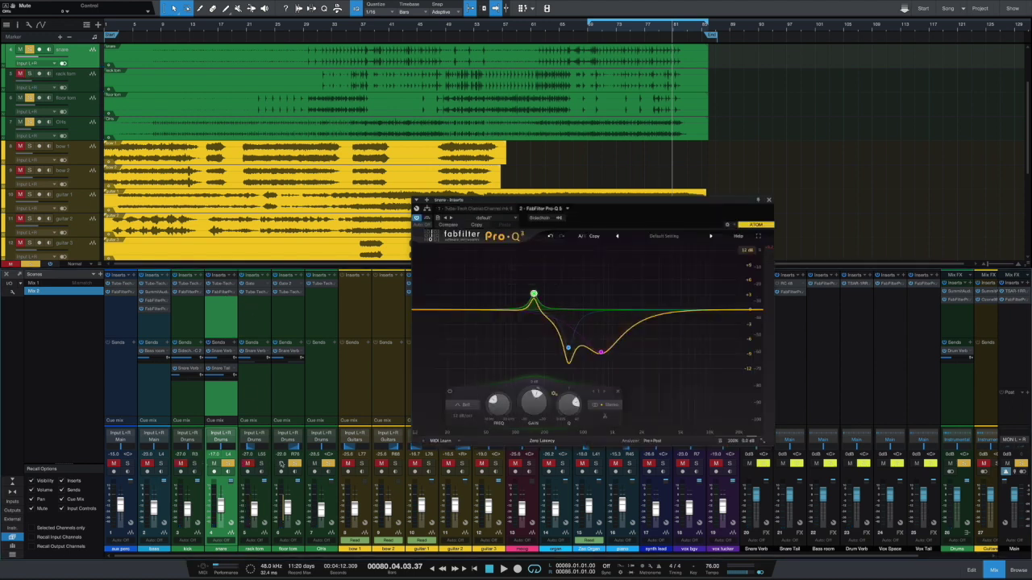
pyautogui.click(295, 464)
pyautogui.click(327, 464)
pyautogui.click(632, 25)
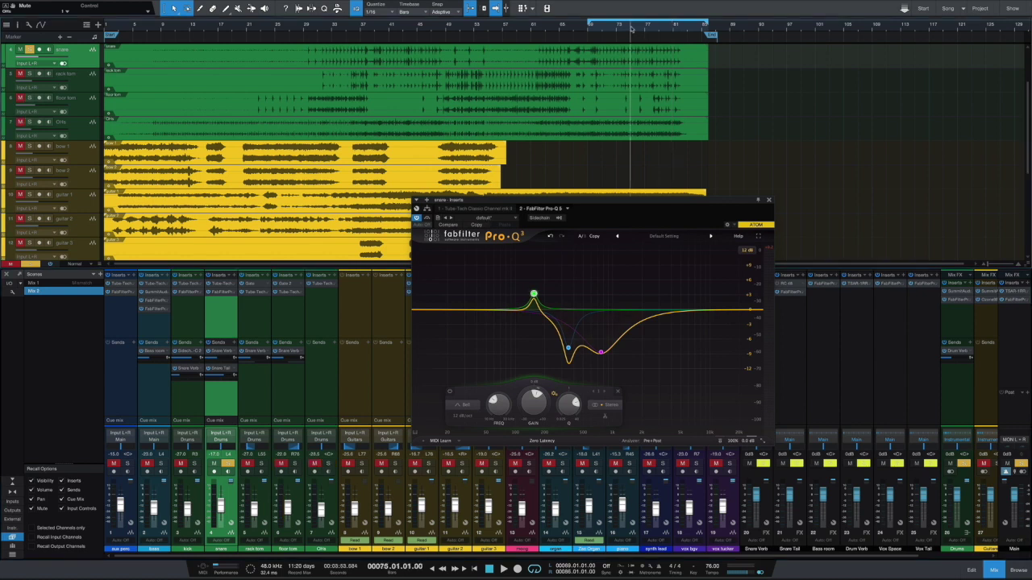
pyautogui.press('space')
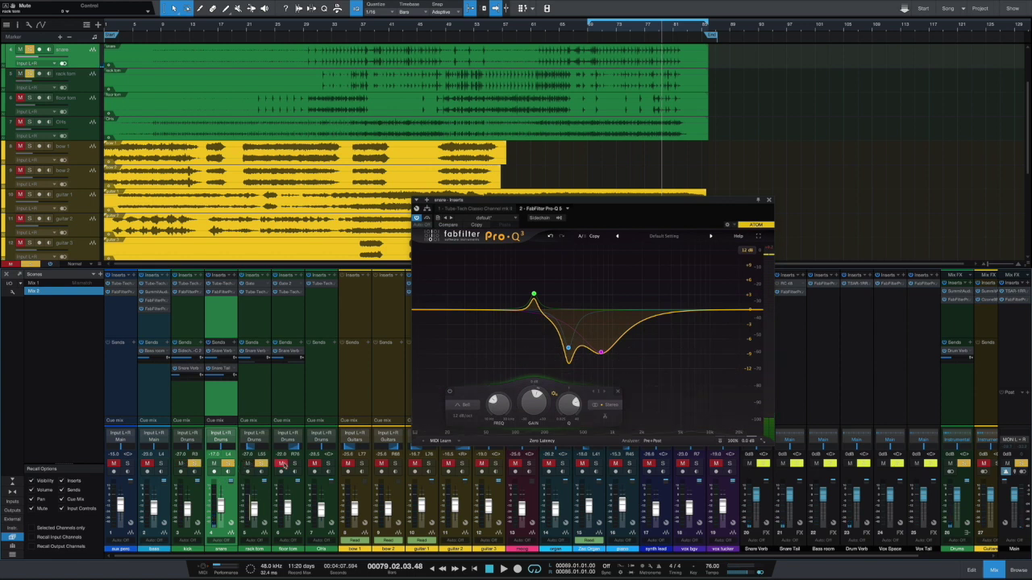
# - Audition the snare with the other drums soloed again, jumping back to bar 76 during playback
pyautogui.press('space')
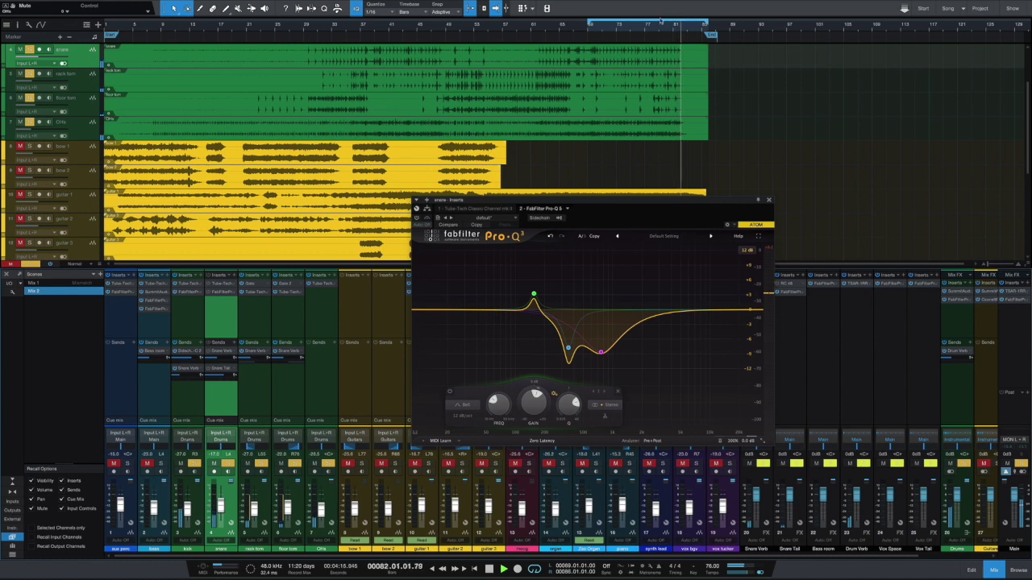
pyautogui.click(639, 30)
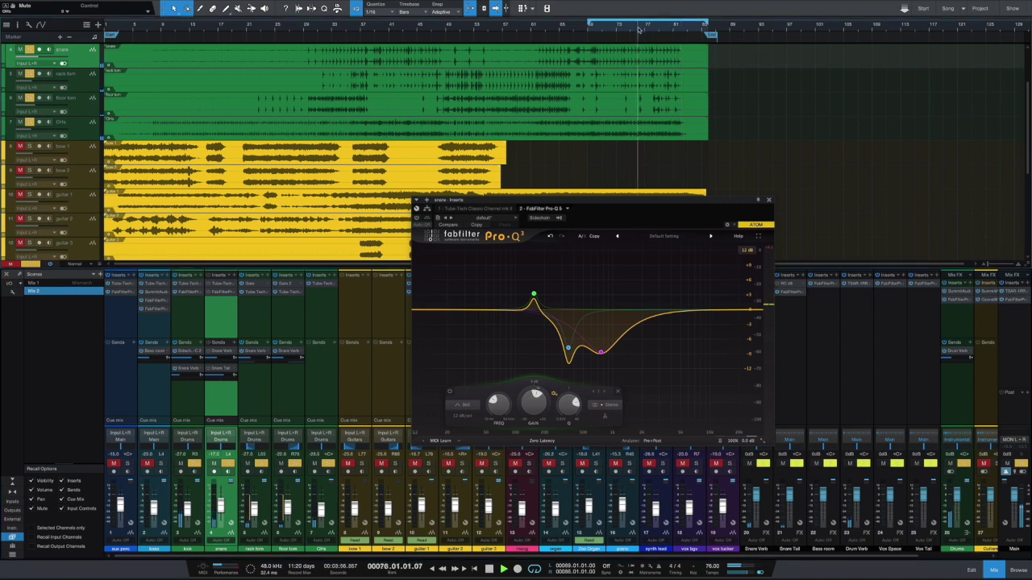
# - Reactivate the snare's bypassed insert effects during playback and close its Pro-Q 3 window
pyautogui.click(208, 277)
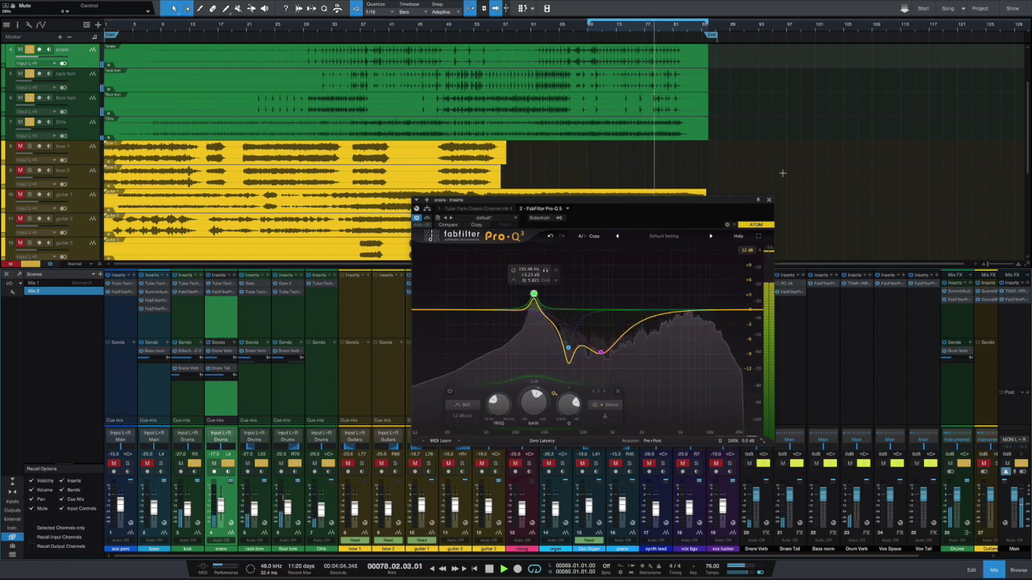
pyautogui.click(769, 199)
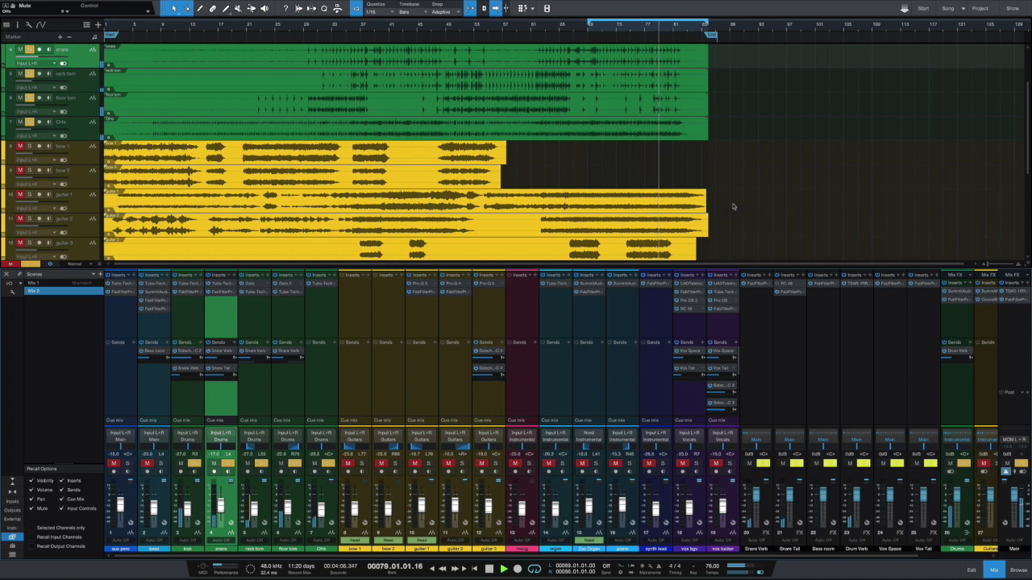
# - Unsolo the kick, snare, rack tom, floor tom and overheads, and unmute the last vocal channel to restore the full mix
pyautogui.click(194, 465)
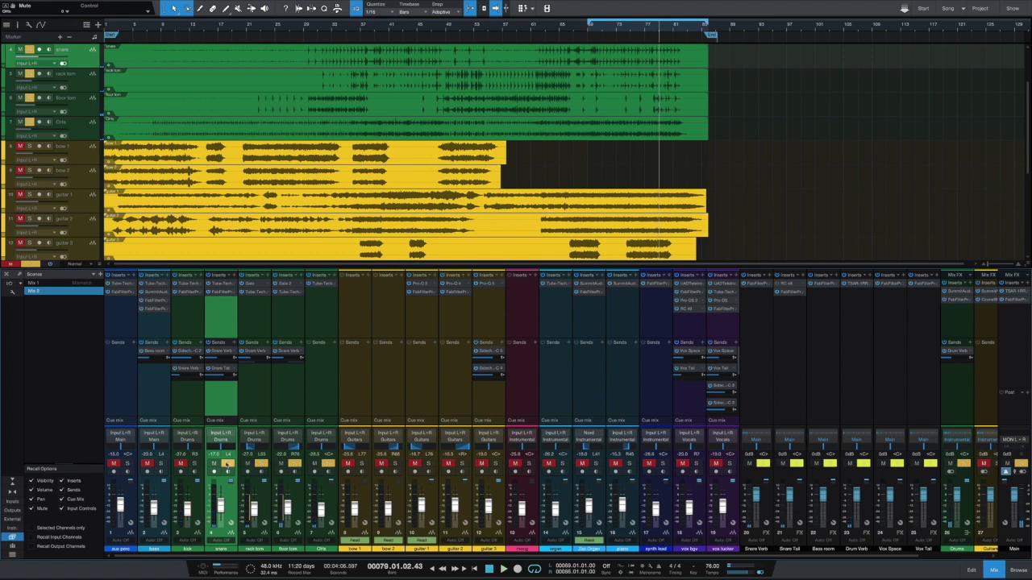
pyautogui.click(227, 464)
pyautogui.click(261, 464)
pyautogui.click(294, 464)
pyautogui.click(329, 464)
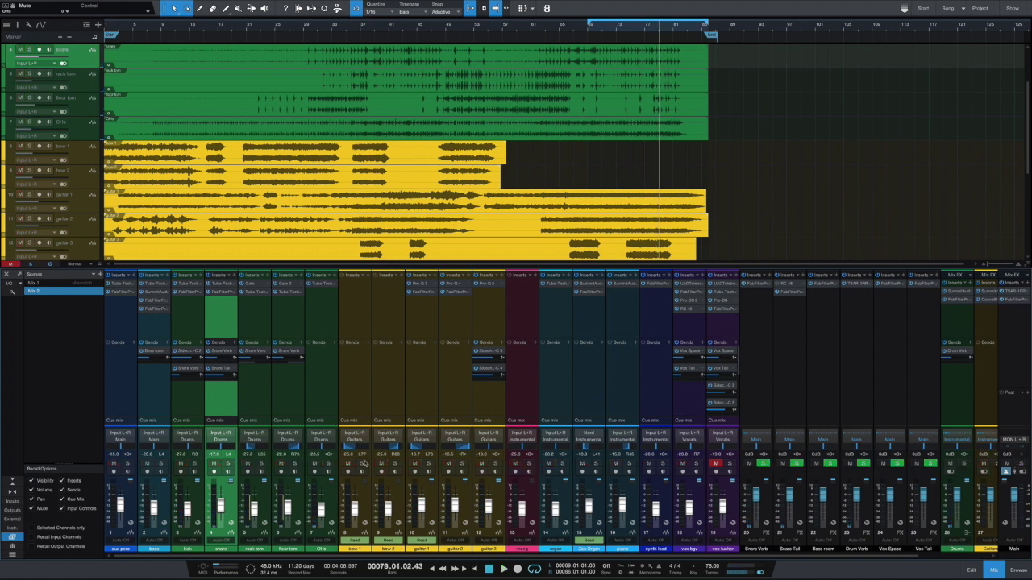
pyautogui.click(716, 464)
# - Open the snare's Tube-Tech Classic Channel, play the full mix from bar 69, and close the plug-in window
pyautogui.click(220, 292)
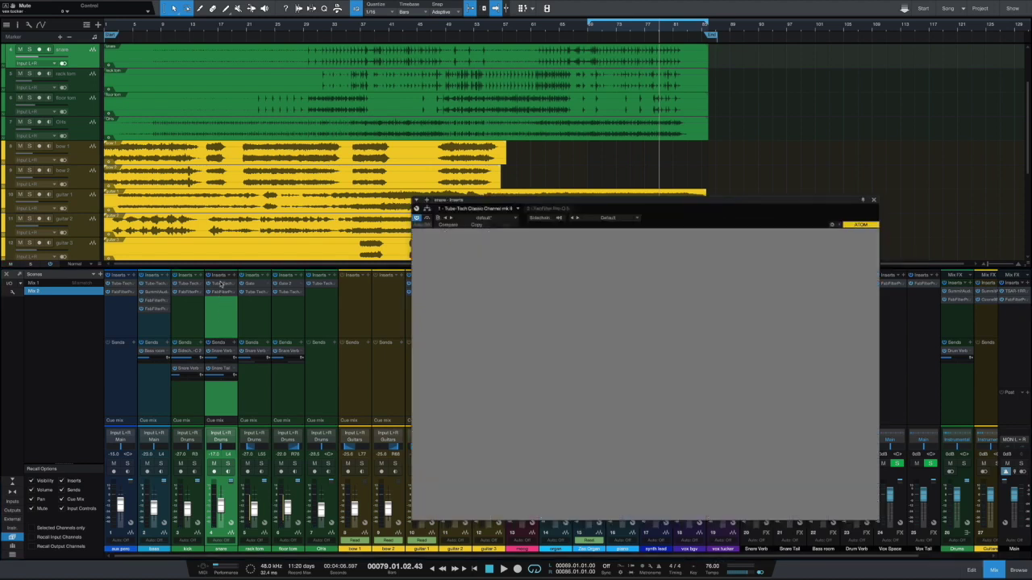
pyautogui.moveTo(631, 198); pyautogui.dragTo(631, 170)
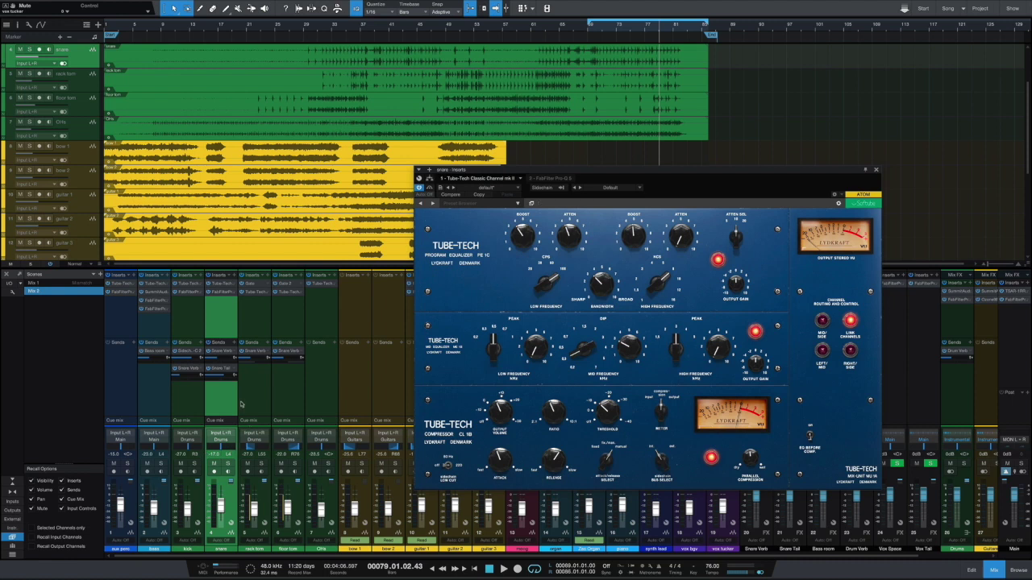
pyautogui.click(615, 29)
pyautogui.click(589, 29)
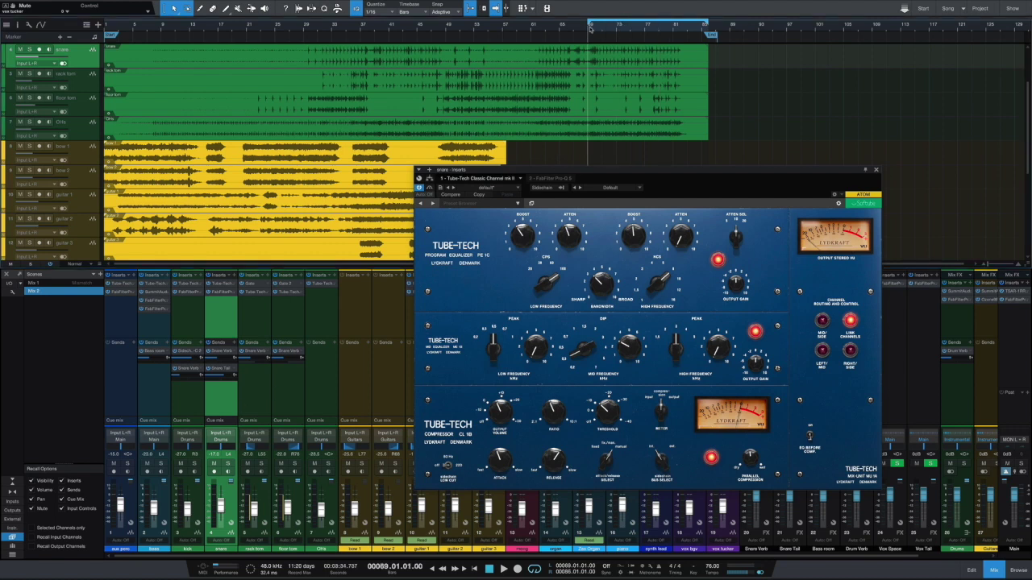
pyautogui.moveTo(825, 168); pyautogui.dragTo(749, 156)
pyautogui.click(800, 157)
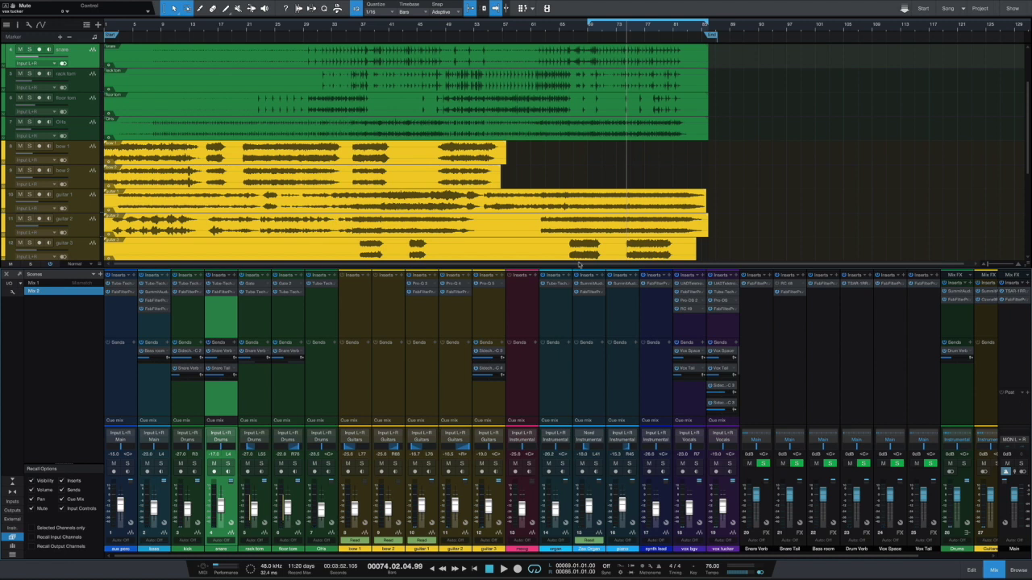
pyautogui.moveTo(647, 267); pyautogui.dragTo(581, 267)
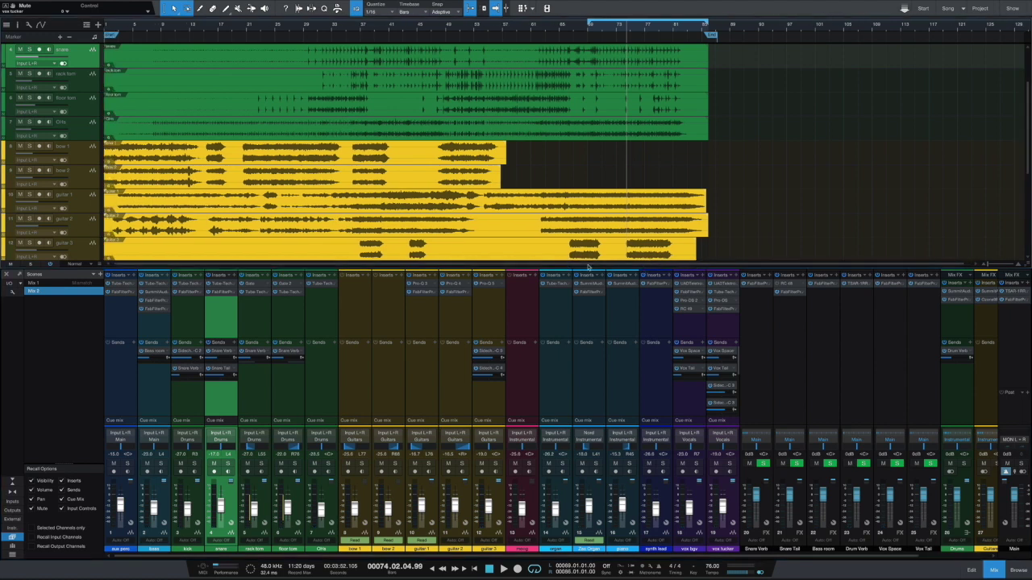